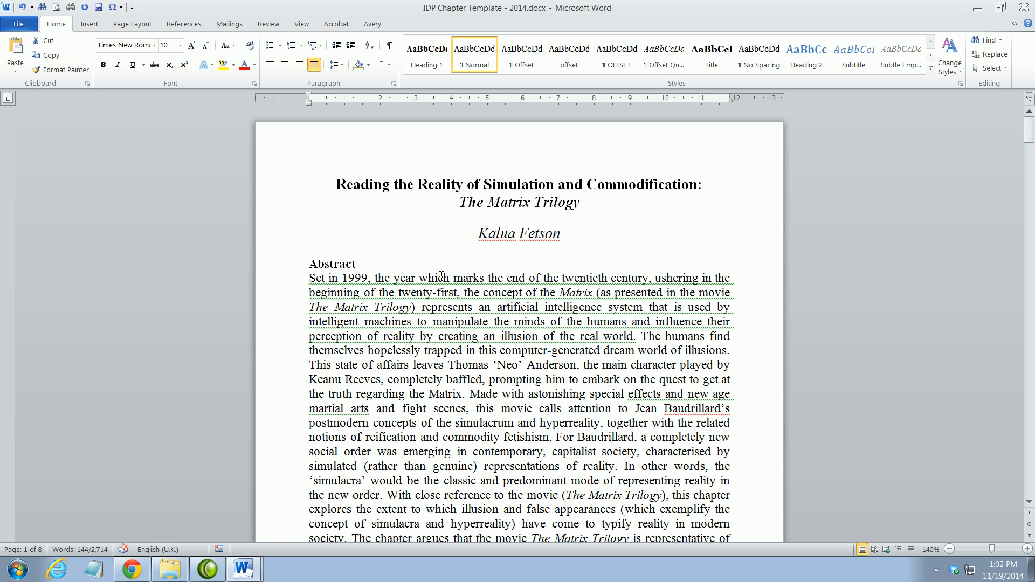
left_click(512, 412)
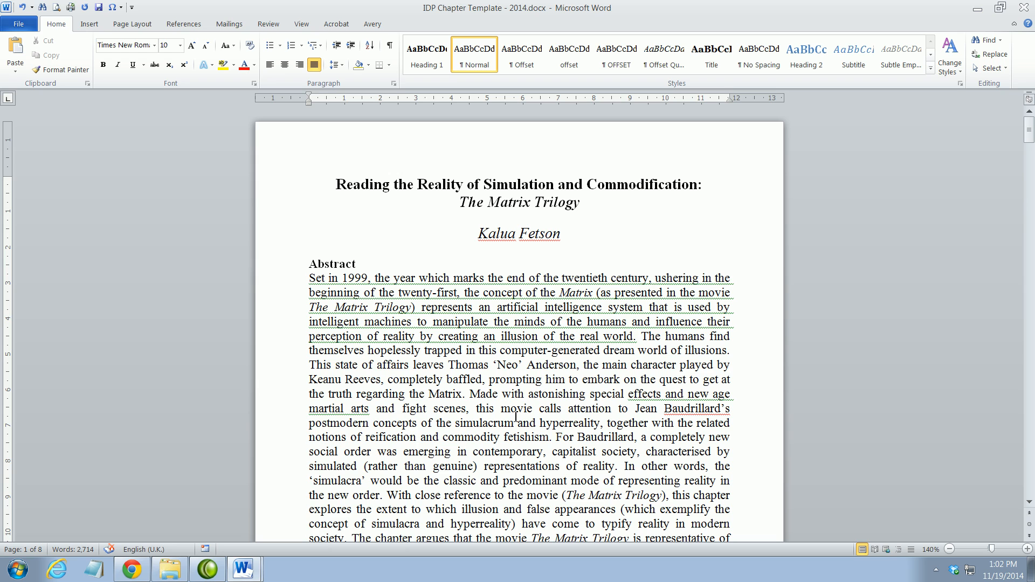
scroll(516, 416, "down", 9)
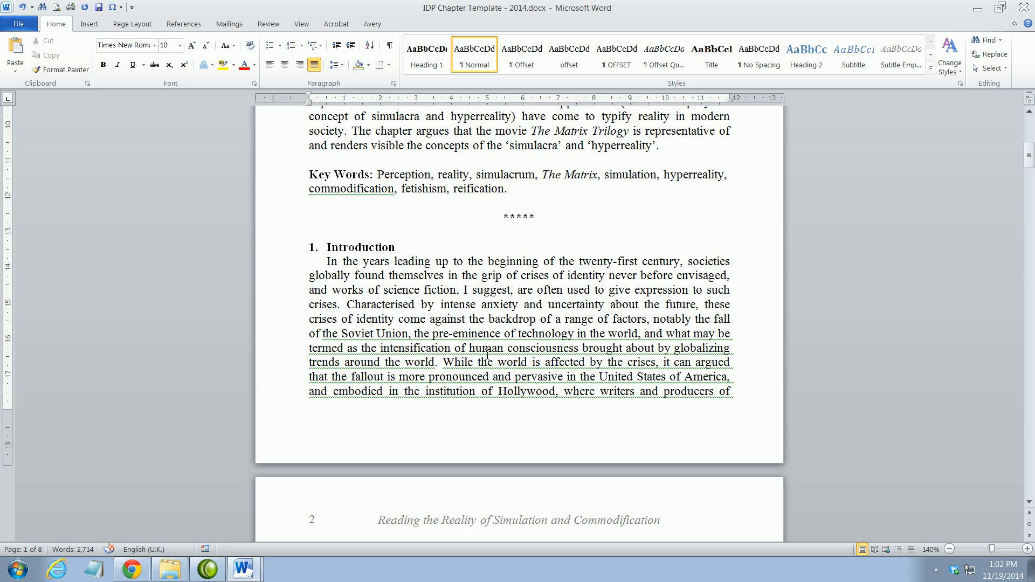
scroll(439, 345, "down", 4)
scroll(438, 344, "up", 12)
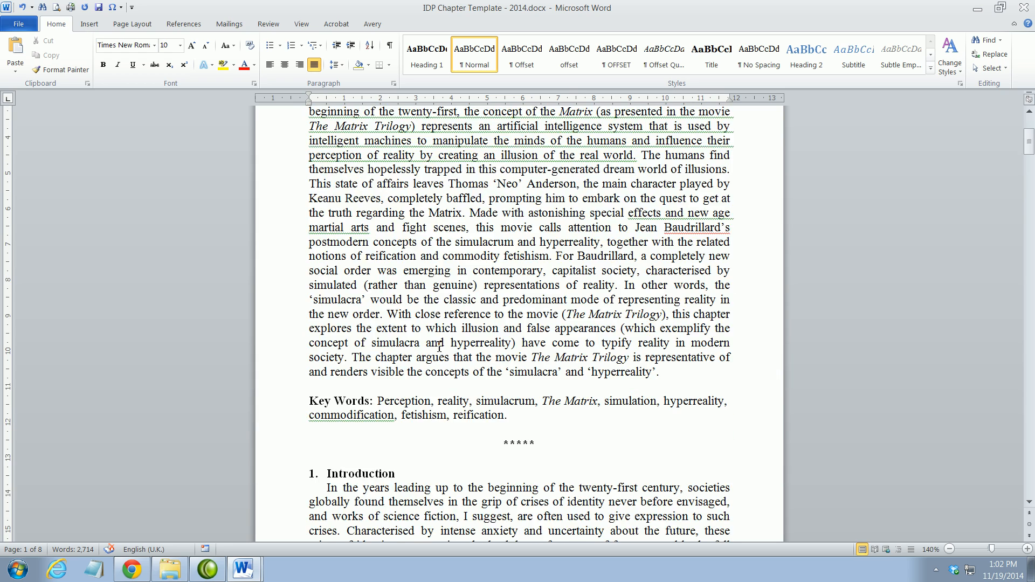
scroll(439, 349, "down", 1)
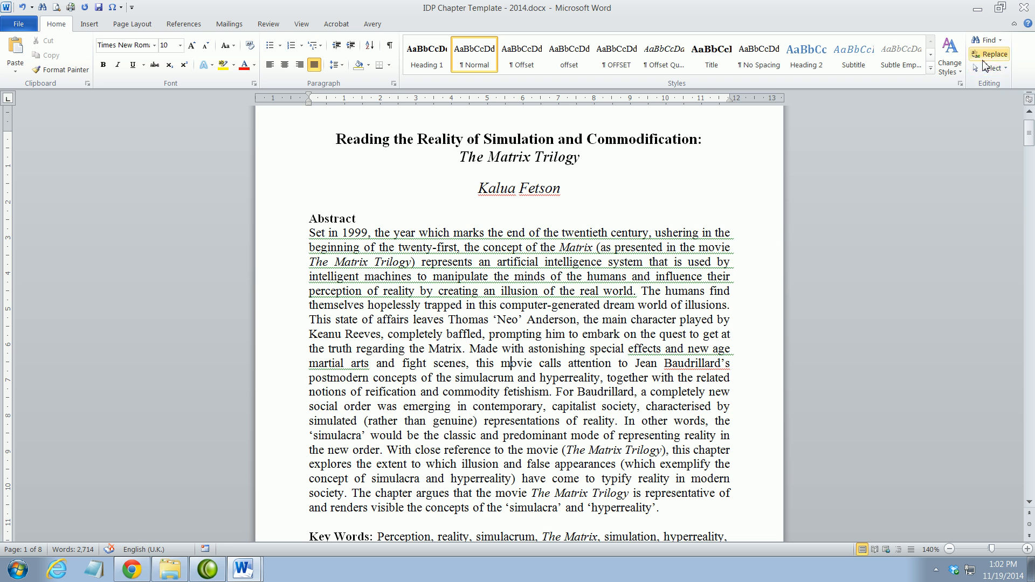
Set the default tab stops to 0.5 cm for the whole document's text.
left_click(990, 68)
left_click(876, 84)
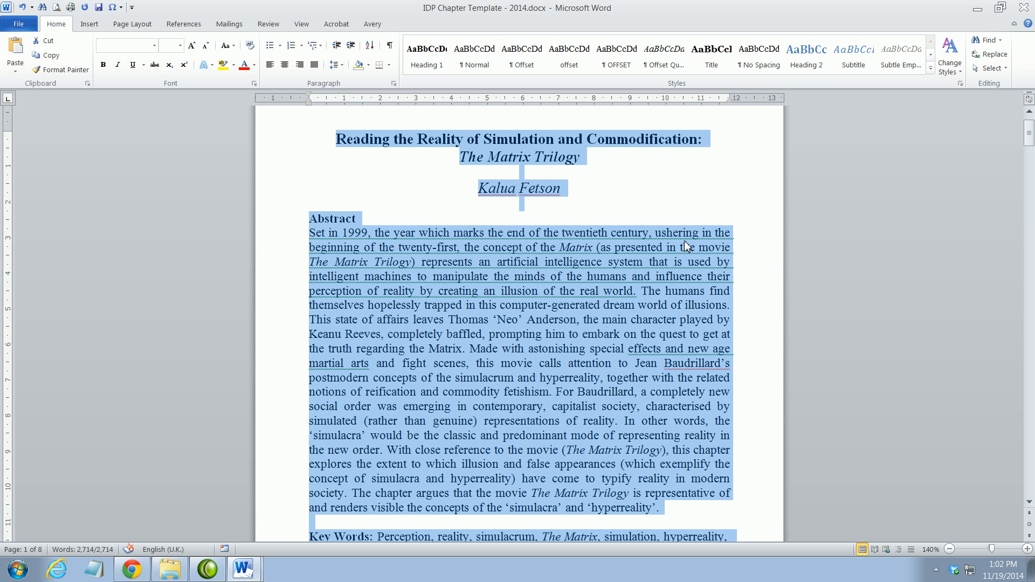
right_click(435, 309)
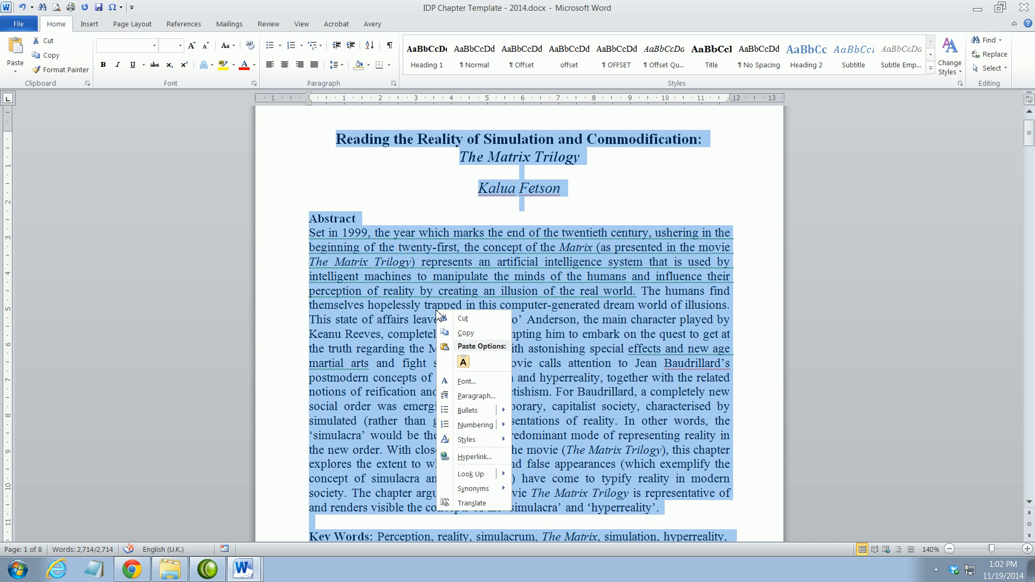
left_click(477, 396)
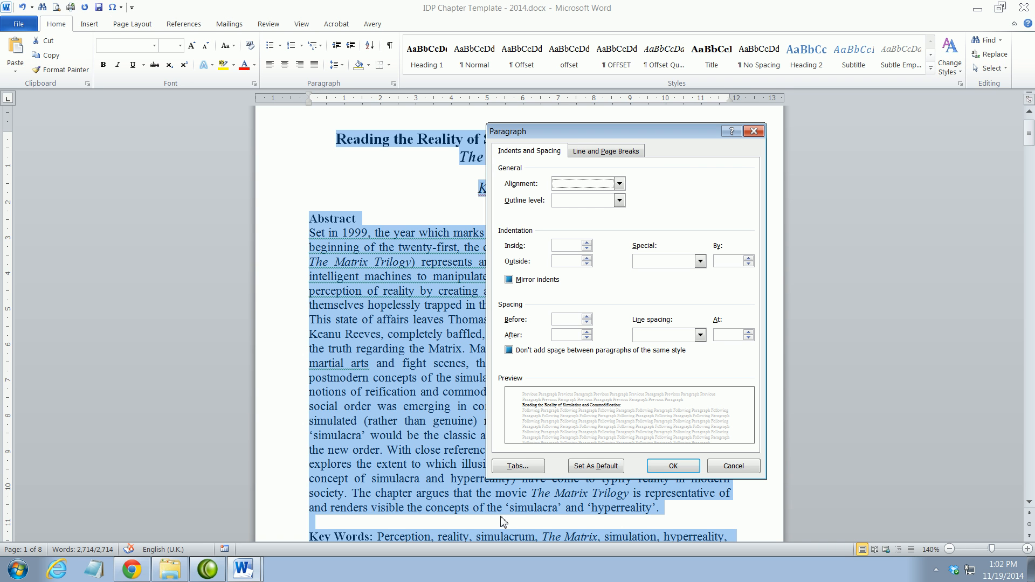
left_click(514, 467)
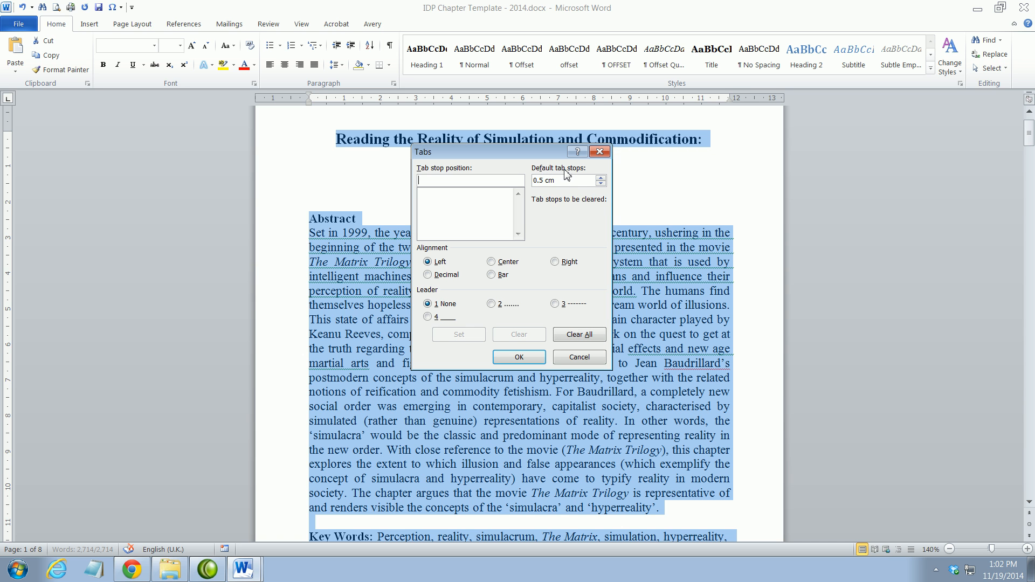
left_click_drag(562, 180, 524, 180)
type(".5 cm")
left_click(519, 356)
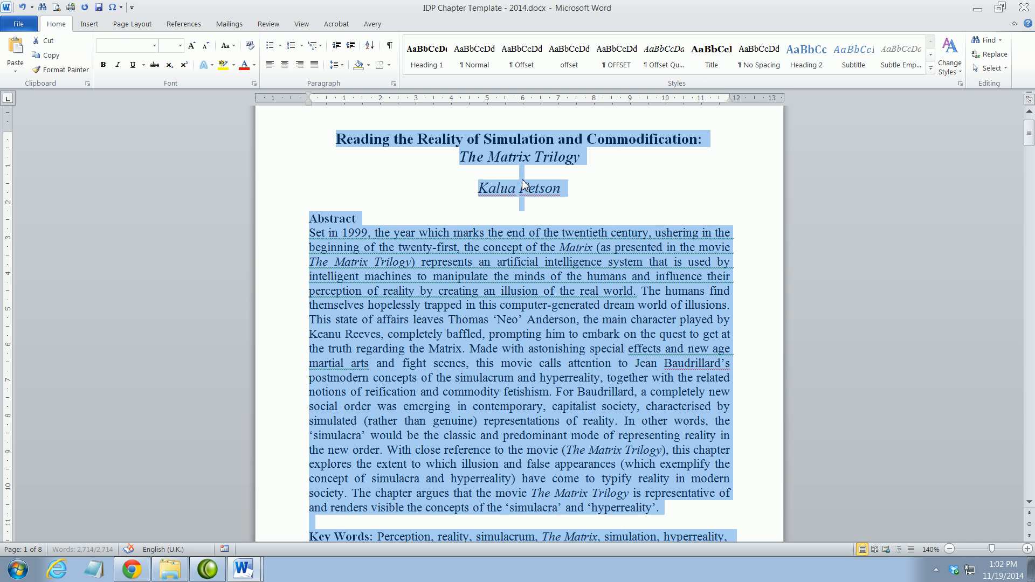
left_click(468, 379)
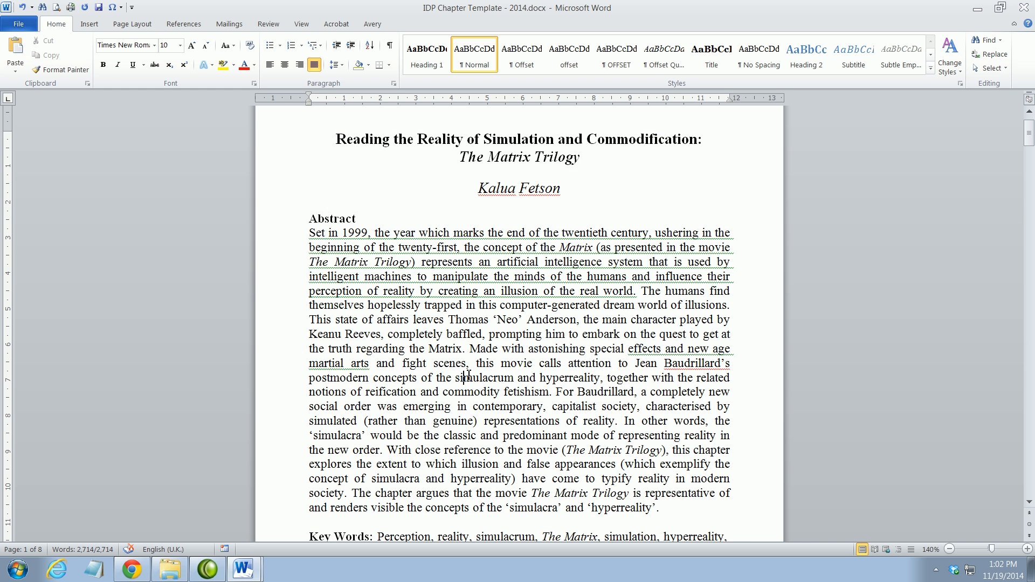
Check the starting positions of the chapter title, the author line and the Abstract heading on page 1.
scroll(492, 372, "up", 1)
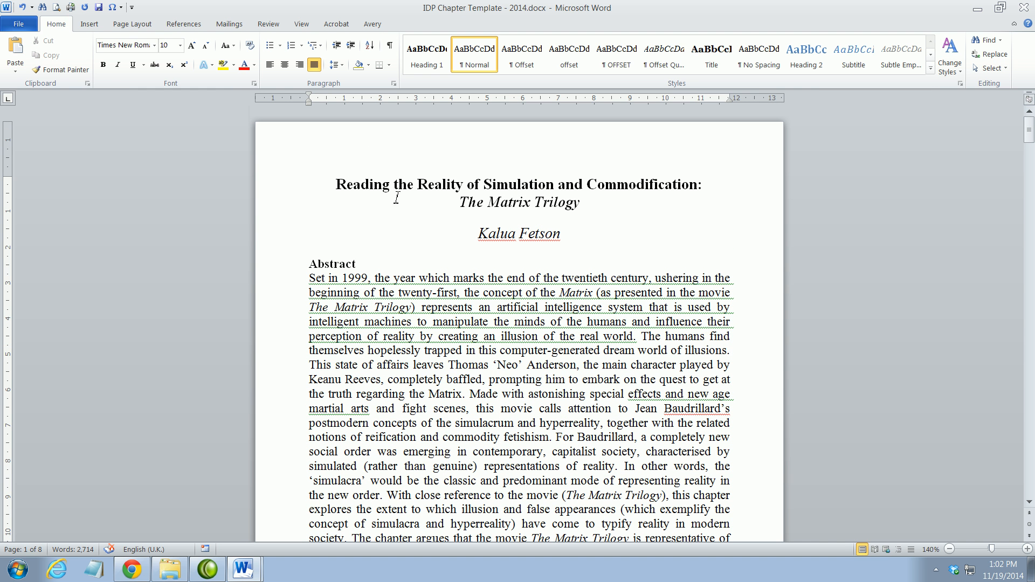
left_click(338, 185)
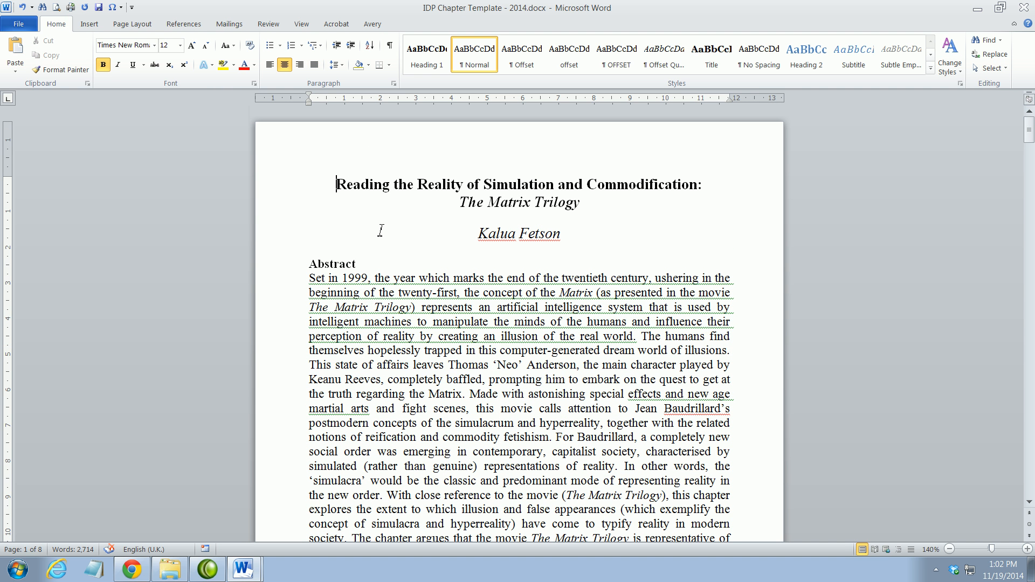
left_click(480, 234)
left_click(310, 264)
scroll(311, 265, "down", 7)
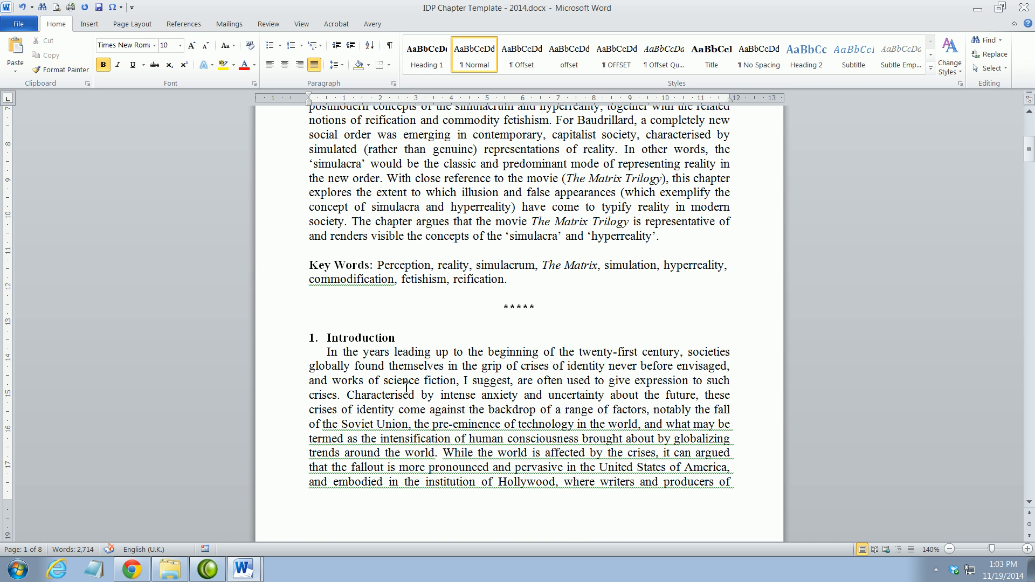
Examine the gap between the number and the Introduction heading, and the indent of the paragraph below it.
scroll(407, 387, "down", 2)
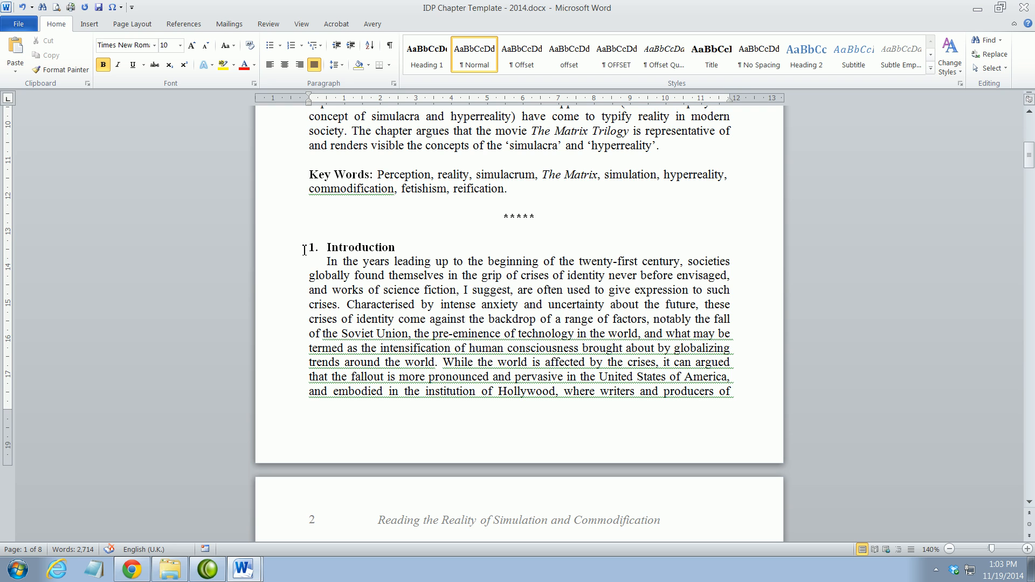
left_click(317, 248)
left_click(321, 250)
left_click(310, 247)
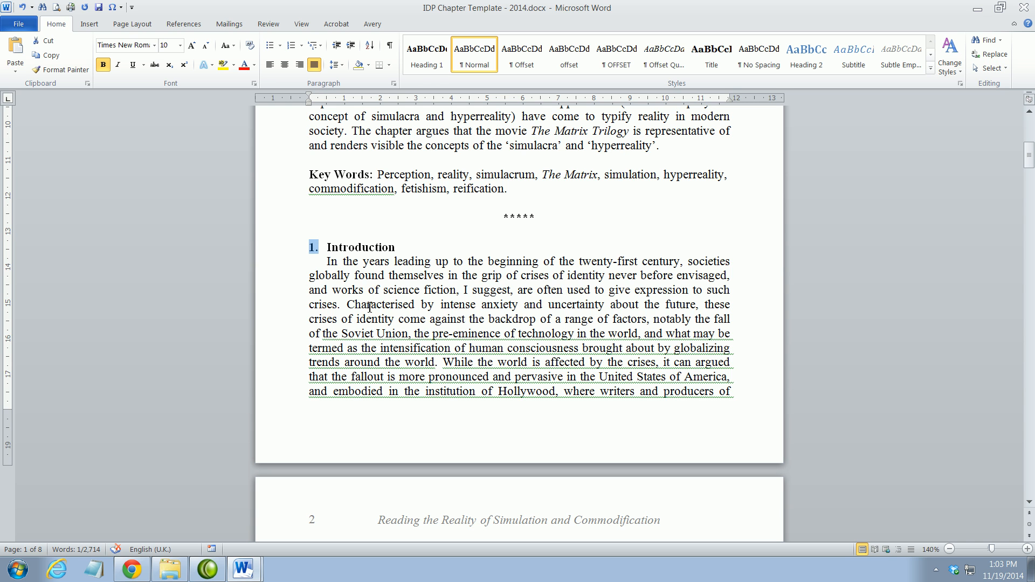
left_click(327, 248)
left_click_drag(329, 247, 395, 247)
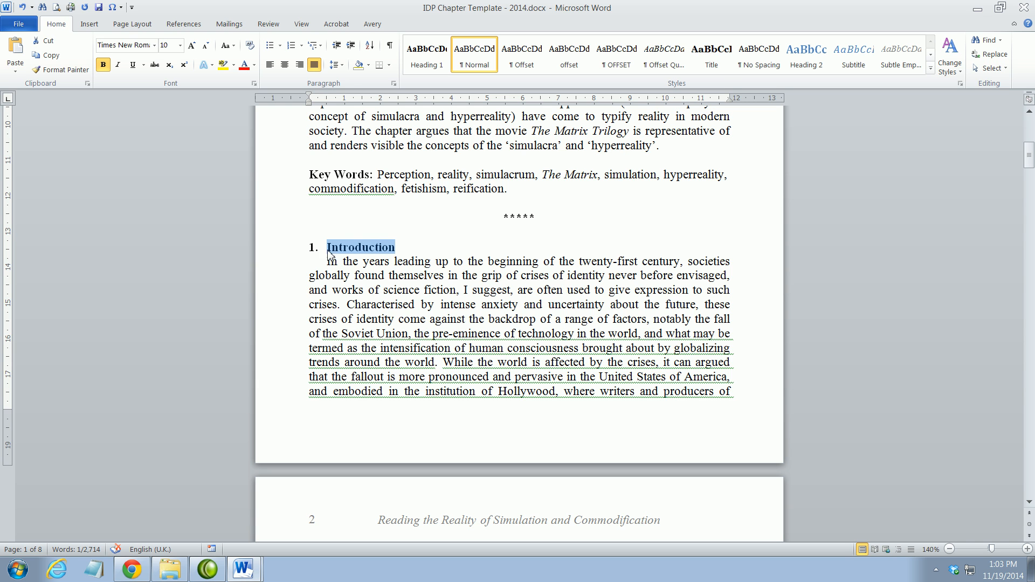
left_click(329, 258)
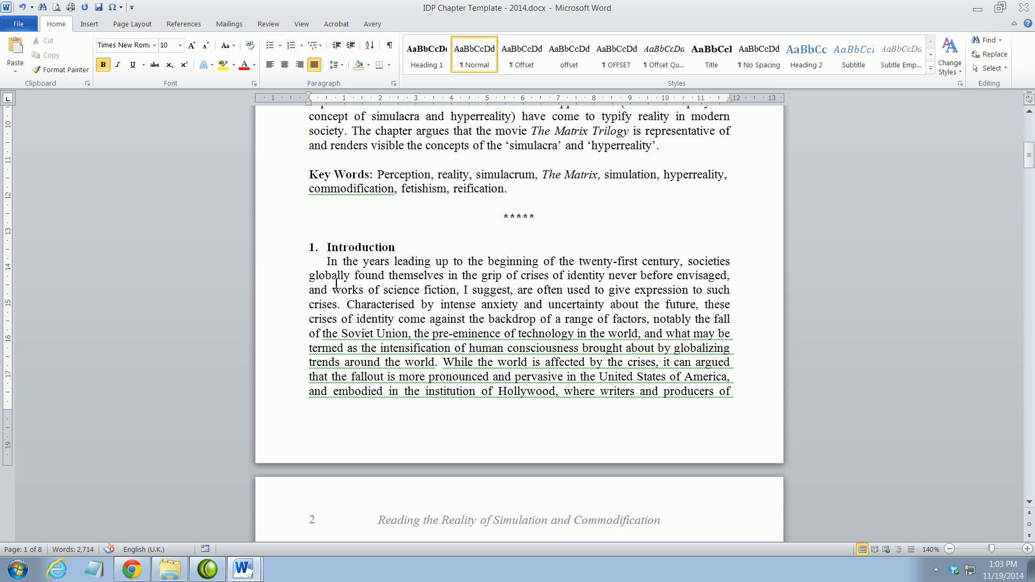
left_click(330, 264)
Examine the block quotation on page 2 and the paragraph indents from there to the second heading.
scroll(340, 275, "down", 3)
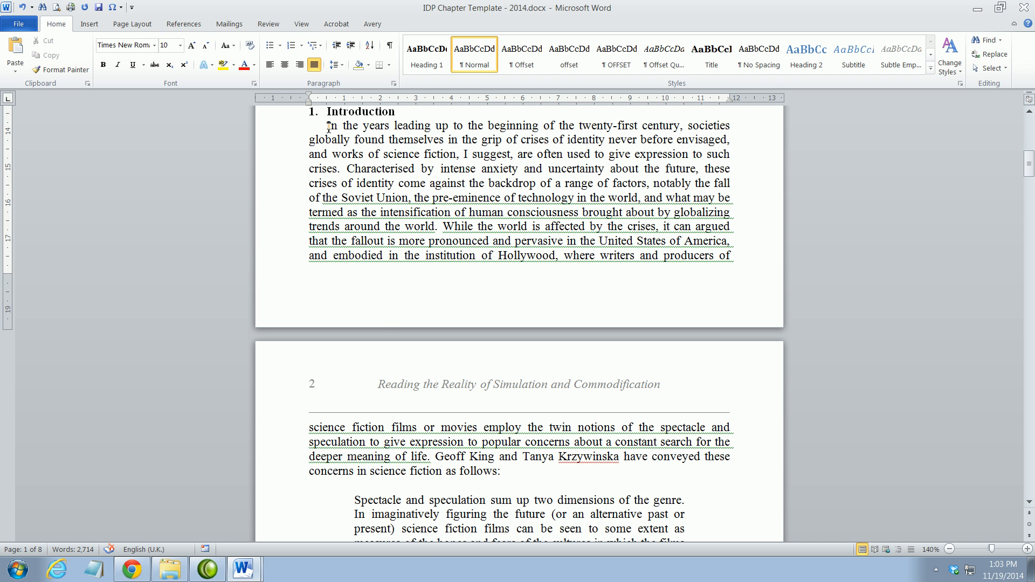
scroll(389, 325, "down", 3)
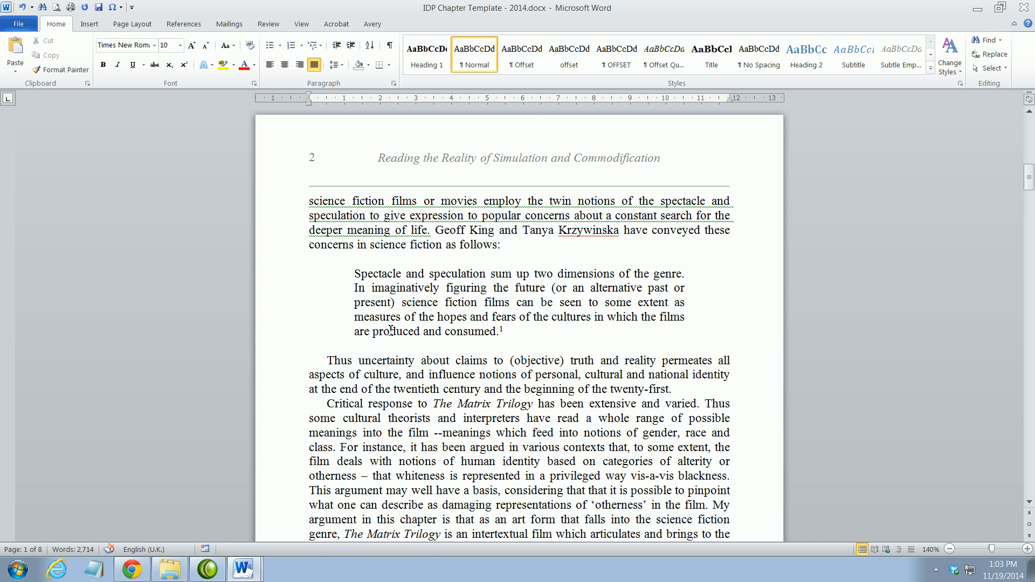
left_click(414, 303)
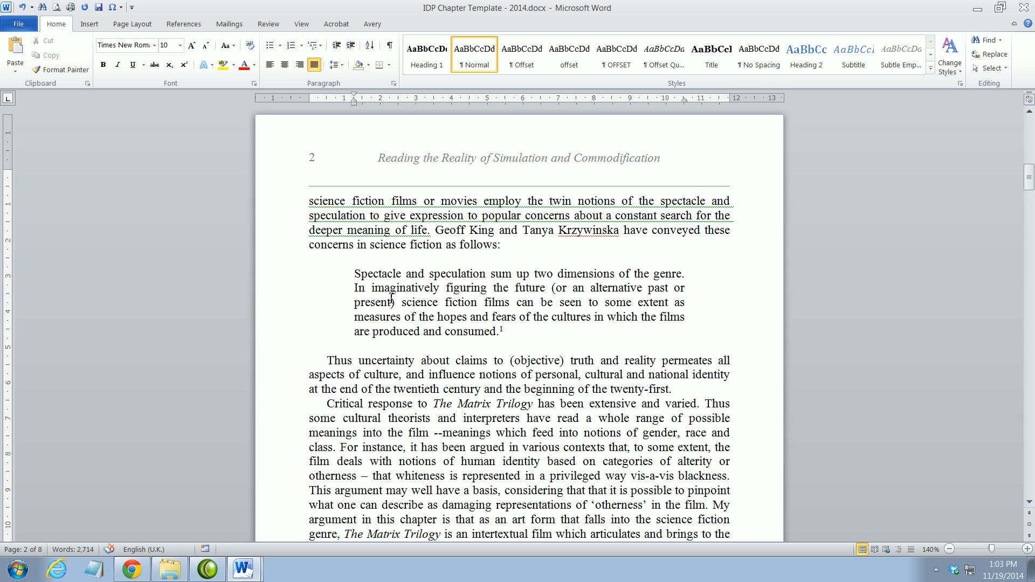
scroll(427, 385, "down", 3)
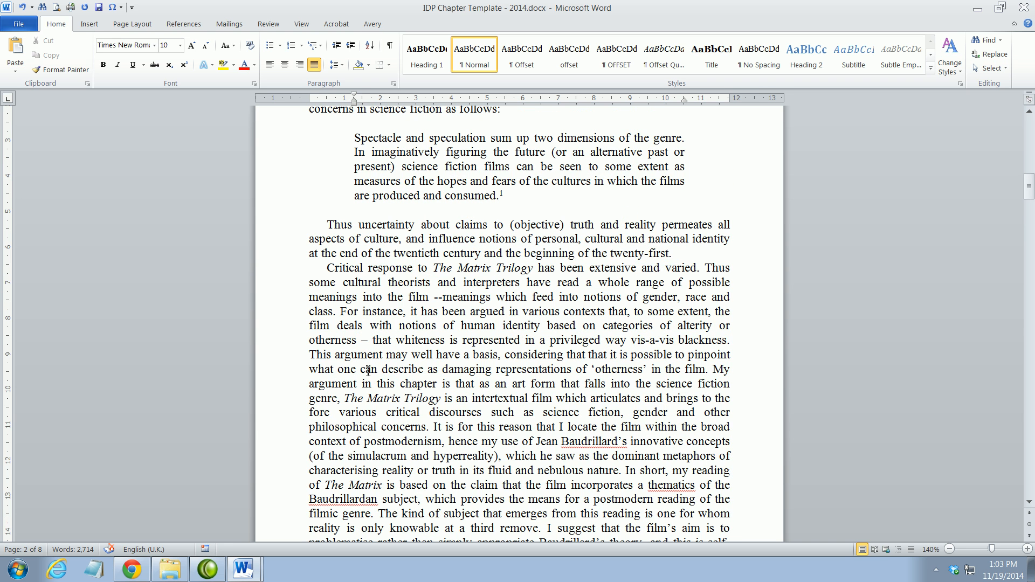
scroll(372, 393, "down", 2)
scroll(365, 360, "up", 1)
scroll(365, 360, "down", 4)
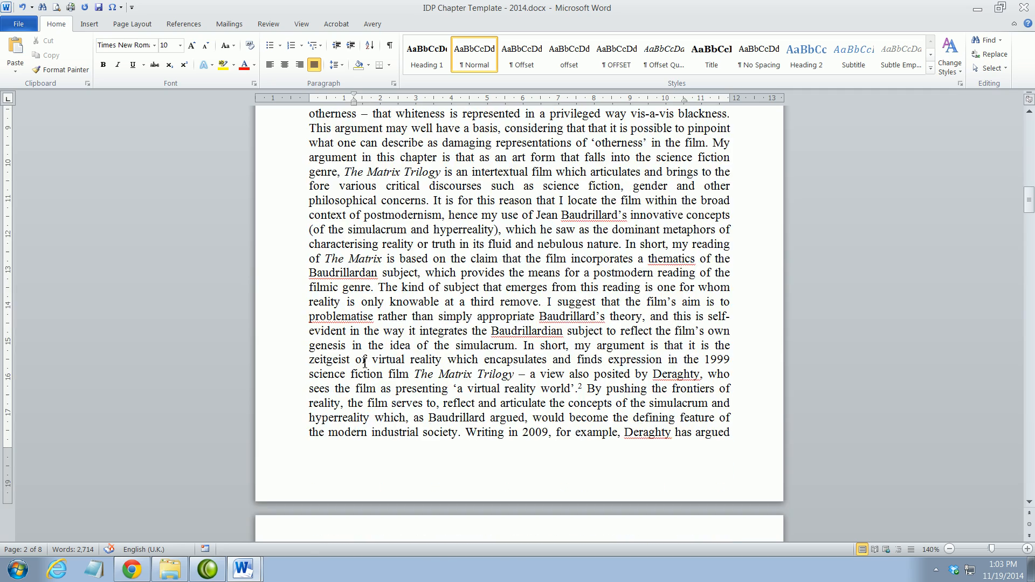
scroll(366, 388, "down", 6)
scroll(366, 431, "down", 9)
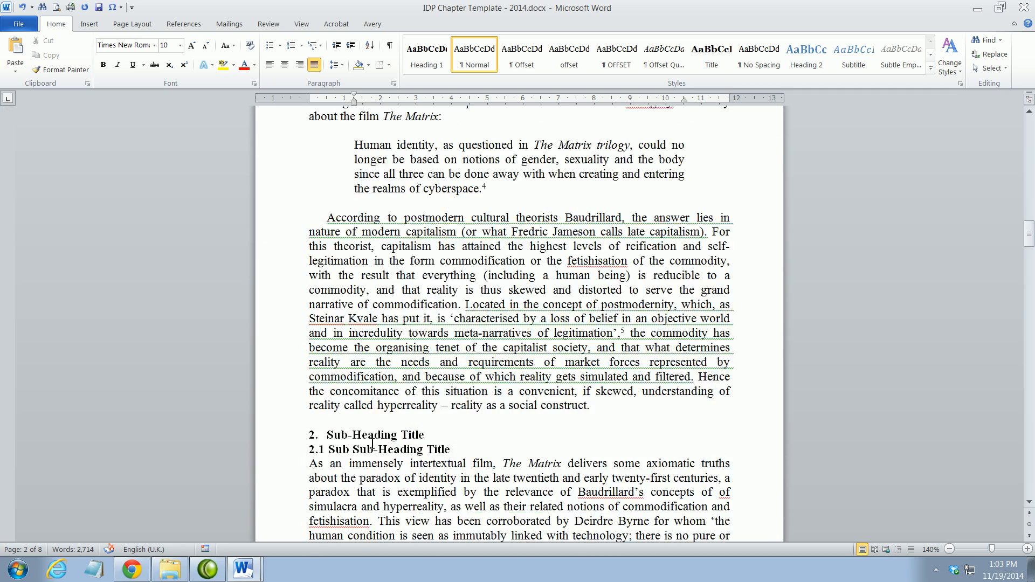
Apply a 0.5 cm first-line special indent to the body paragraphs following the block quotation on page 2.
scroll(370, 442, "up", 9)
scroll(370, 442, "up", 14)
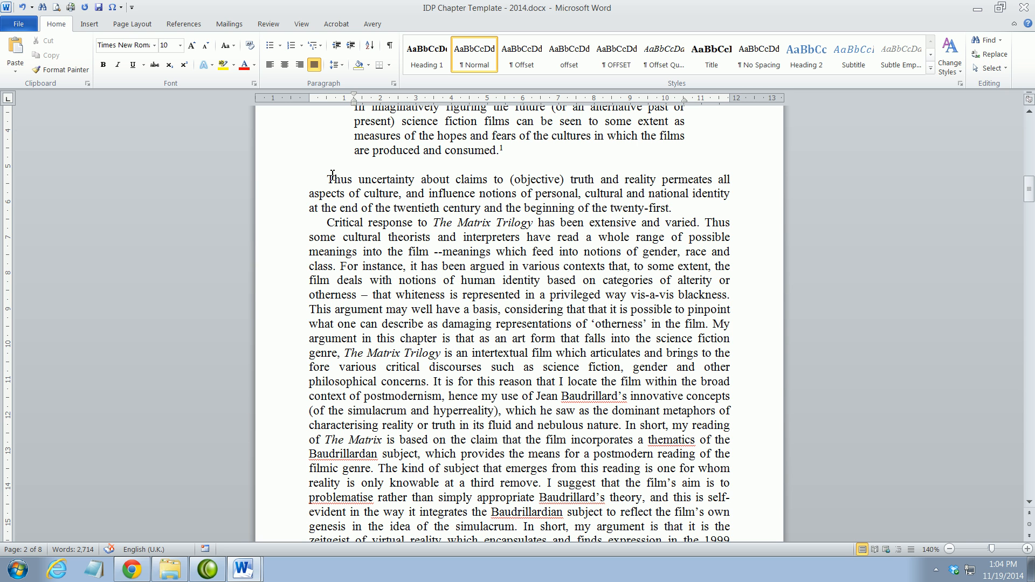
left_click_drag(328, 179, 426, 377)
scroll(421, 369, "up", 12)
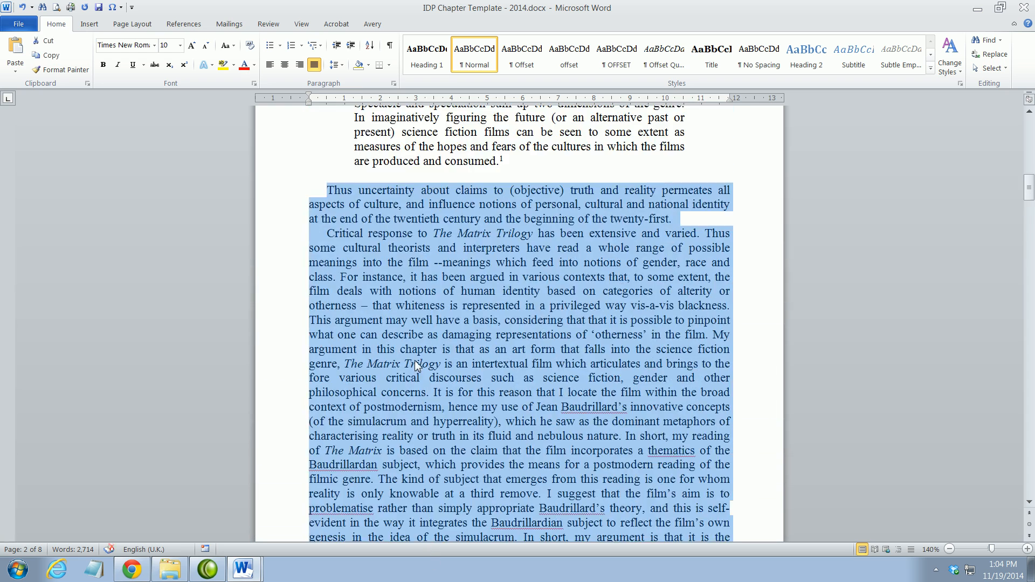
right_click(408, 276)
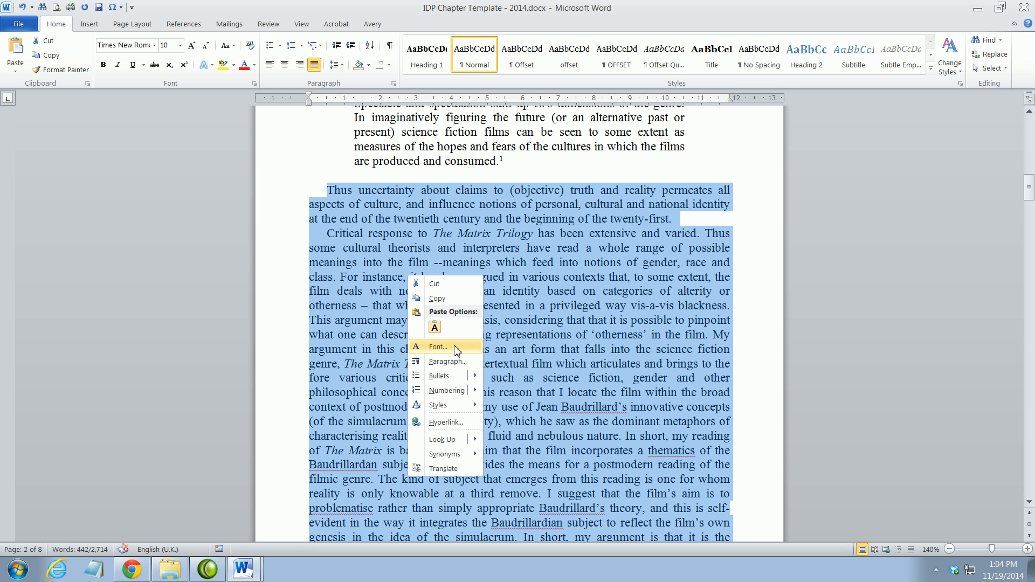
left_click(446, 361)
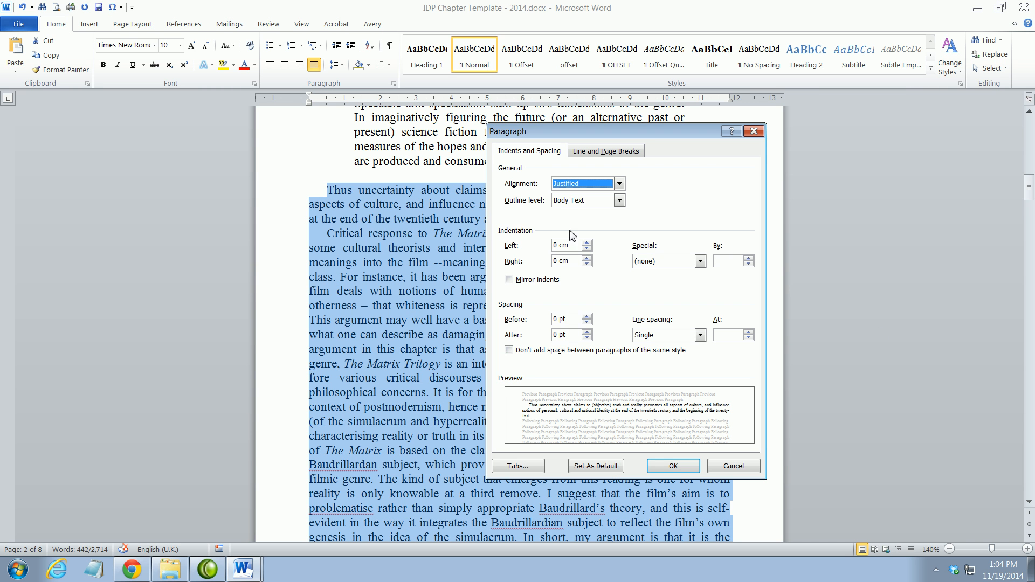
left_click(701, 262)
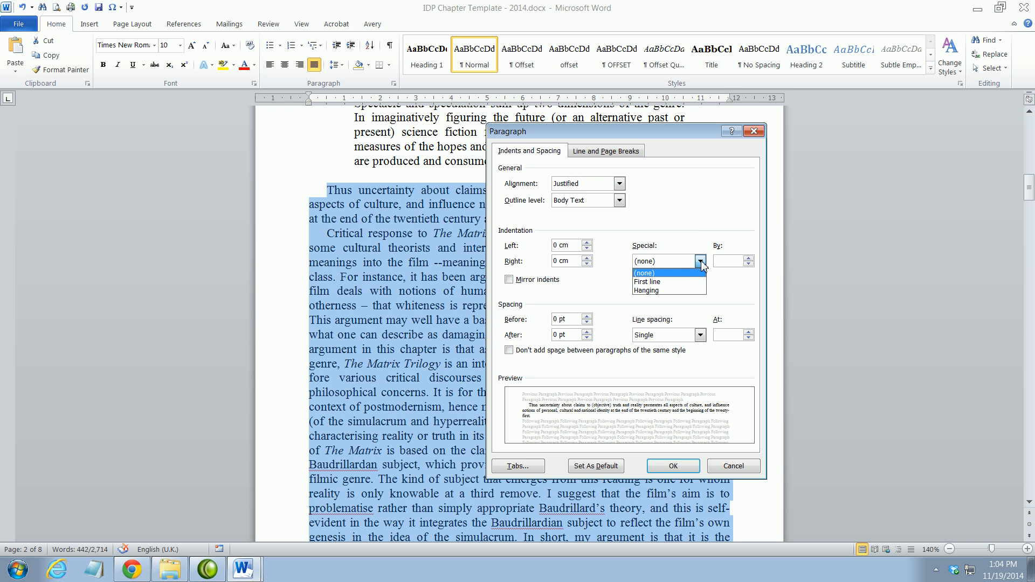
left_click(646, 287)
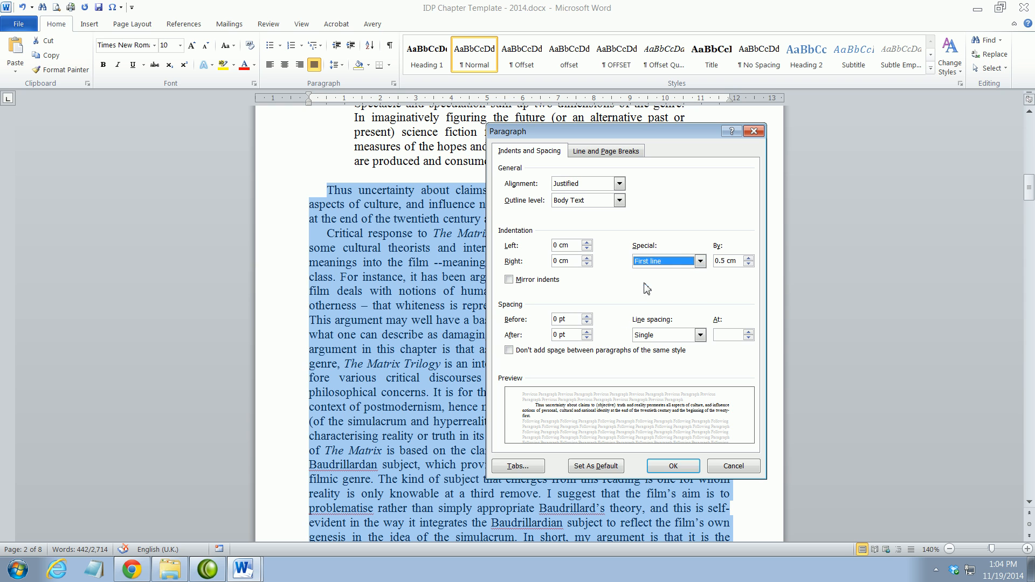
left_click(725, 262)
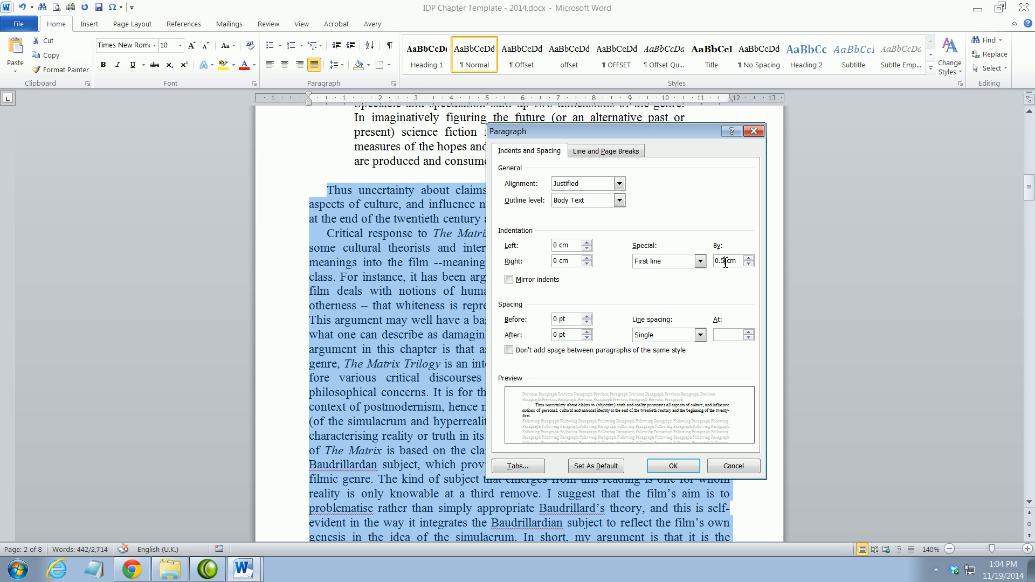
left_click(674, 467)
Remove the manual tabs at the start of the two paragraphs beginning "Thus uncertainty" and "Critical response".
left_click(326, 190)
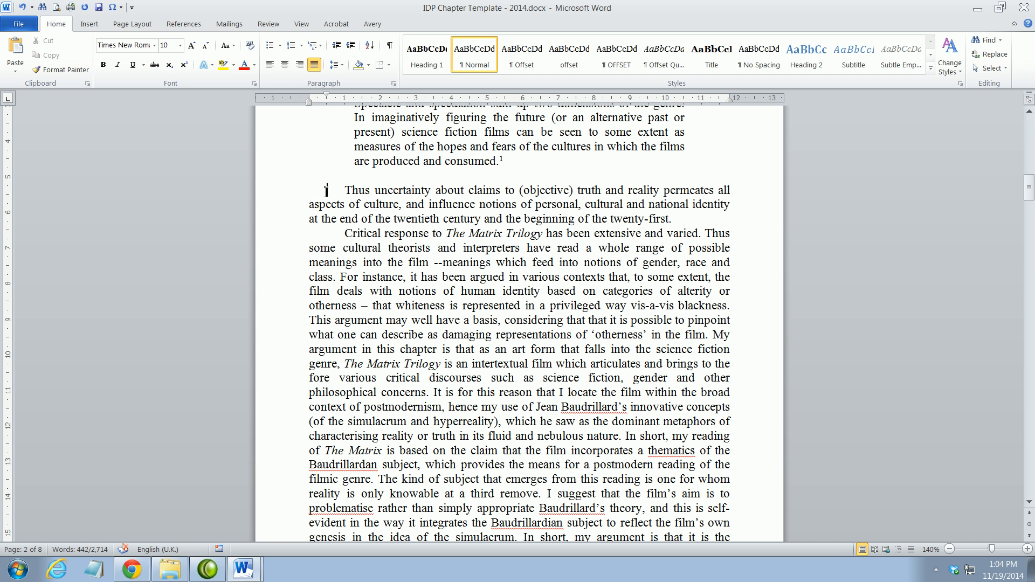
key("Delete")
left_click(325, 236)
key("Delete")
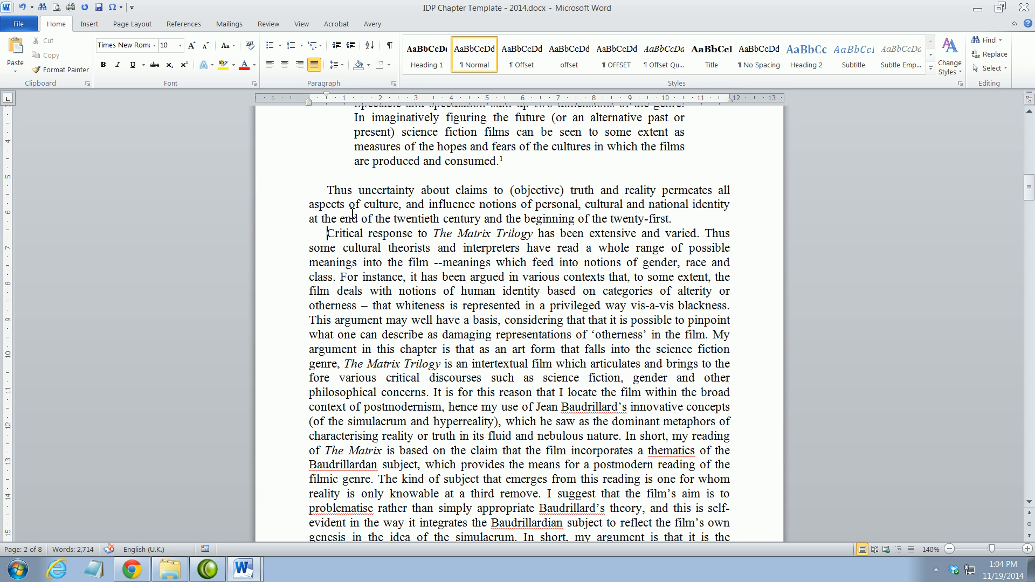
Check the first-line indent marker on the ruler for the two paragraphs, and go to section 2's headings.
left_click_drag(327, 190, 354, 291)
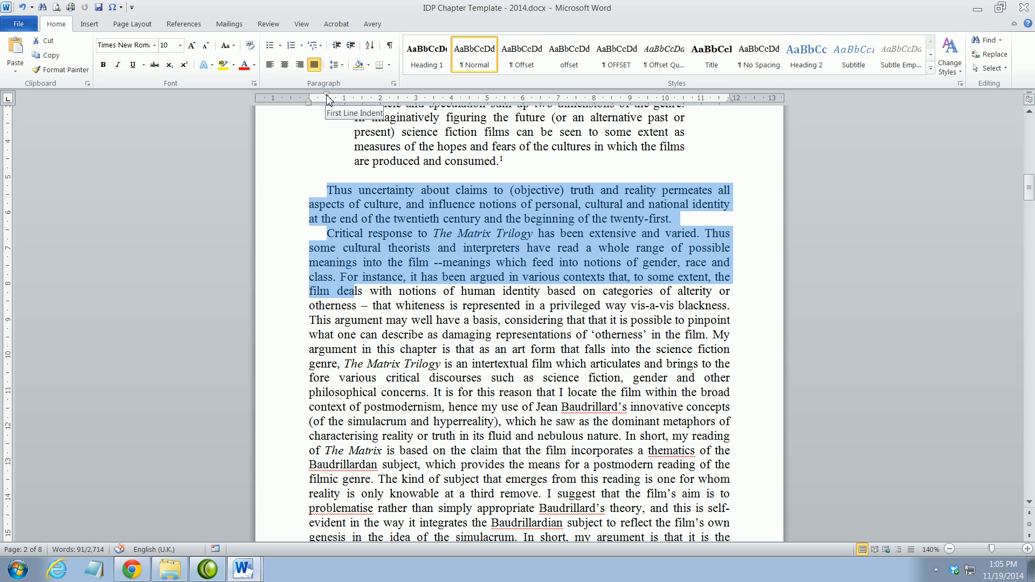
left_click(429, 263)
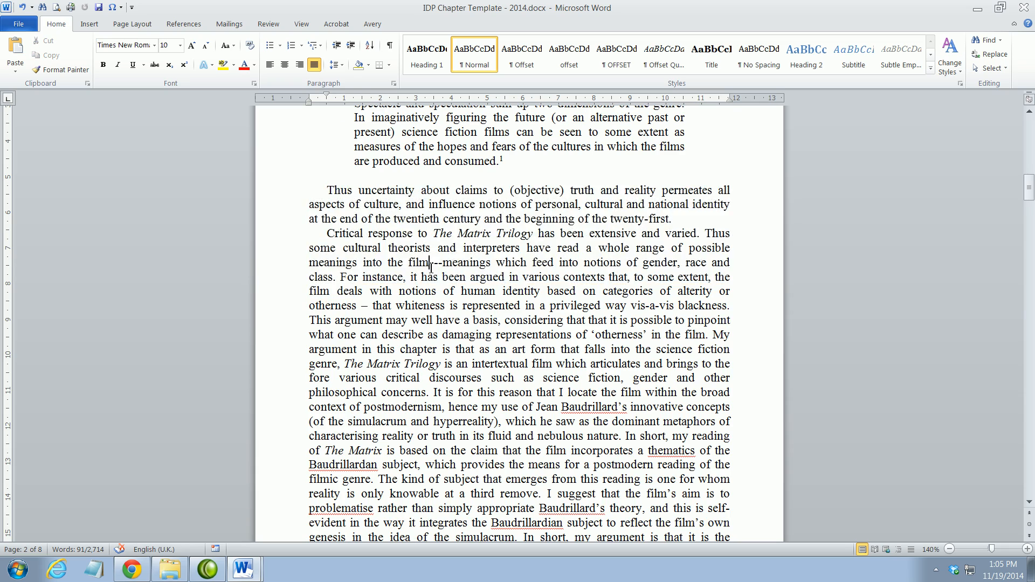
scroll(441, 263, "down", 2)
scroll(441, 262, "down", 7)
scroll(441, 262, "down", 15)
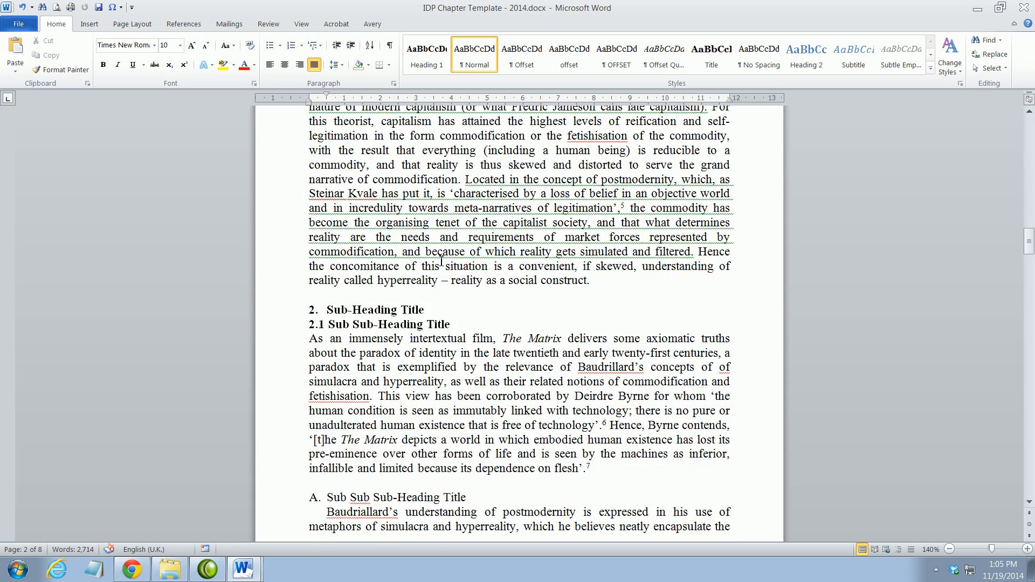
Try removing the space between the number 2.1 and its heading title, restore it, and compare it with heading A's spacing.
scroll(441, 261, "up", 15)
left_click(330, 323)
scroll(333, 494, "down", 3)
left_click(328, 316)
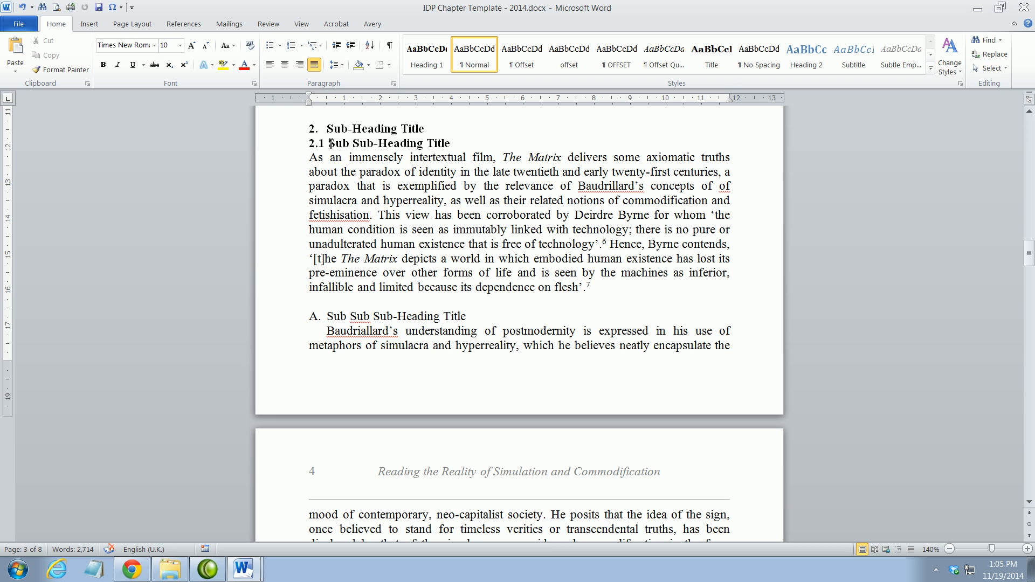
left_click(327, 144)
key("BackSpace")
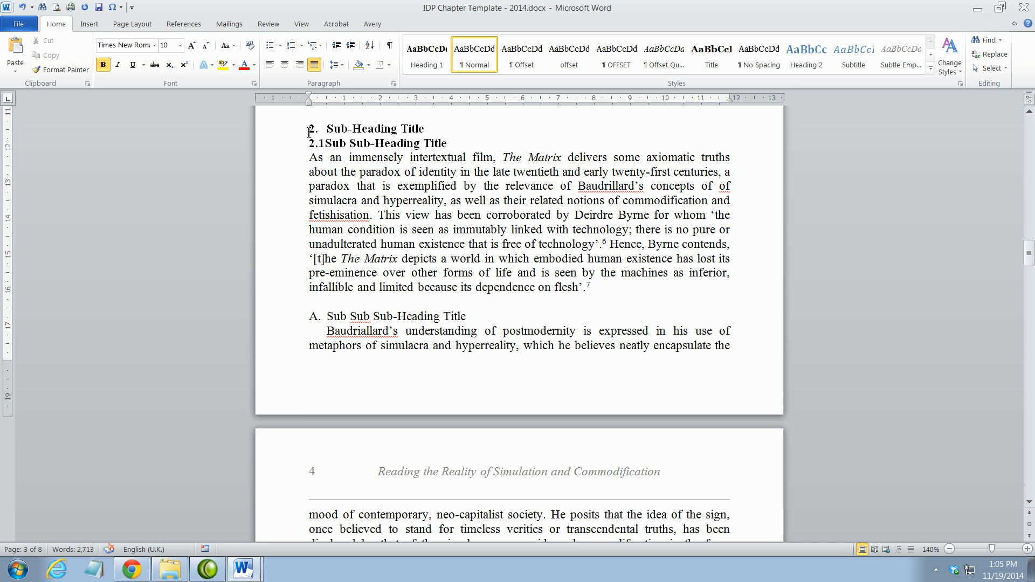
left_click(326, 144)
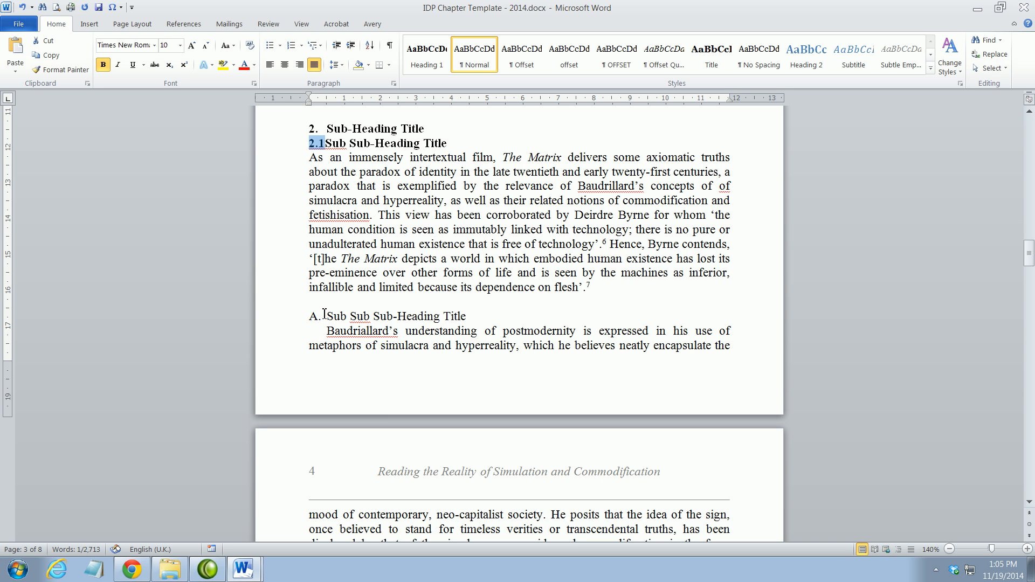
left_click(325, 145)
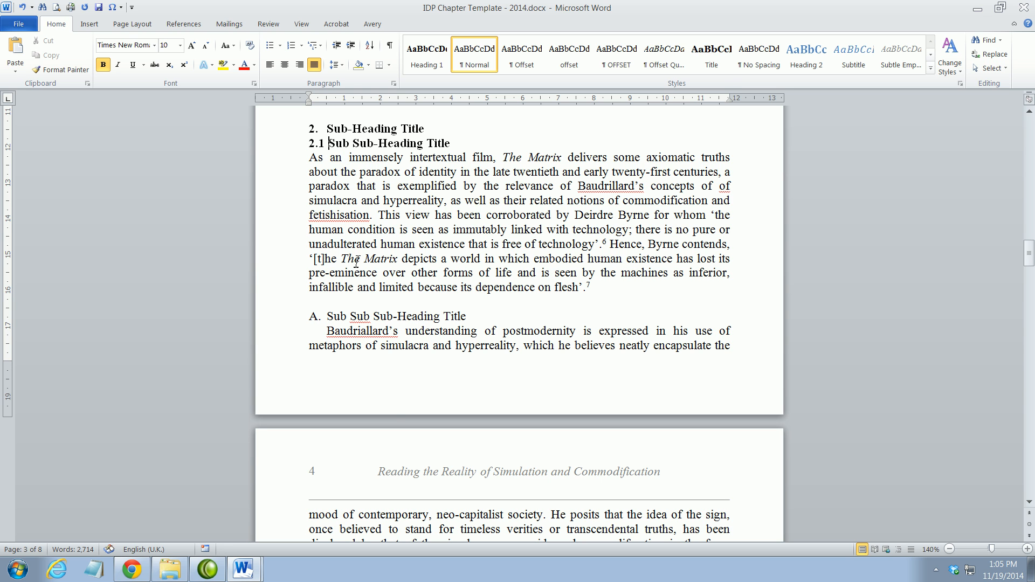
left_click_drag(309, 316, 469, 314)
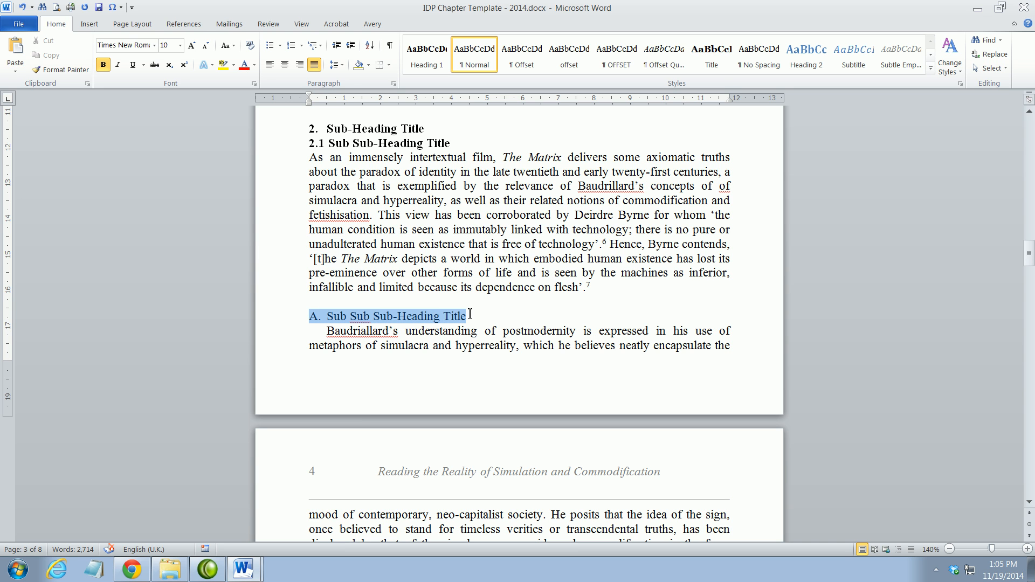
left_click(328, 317)
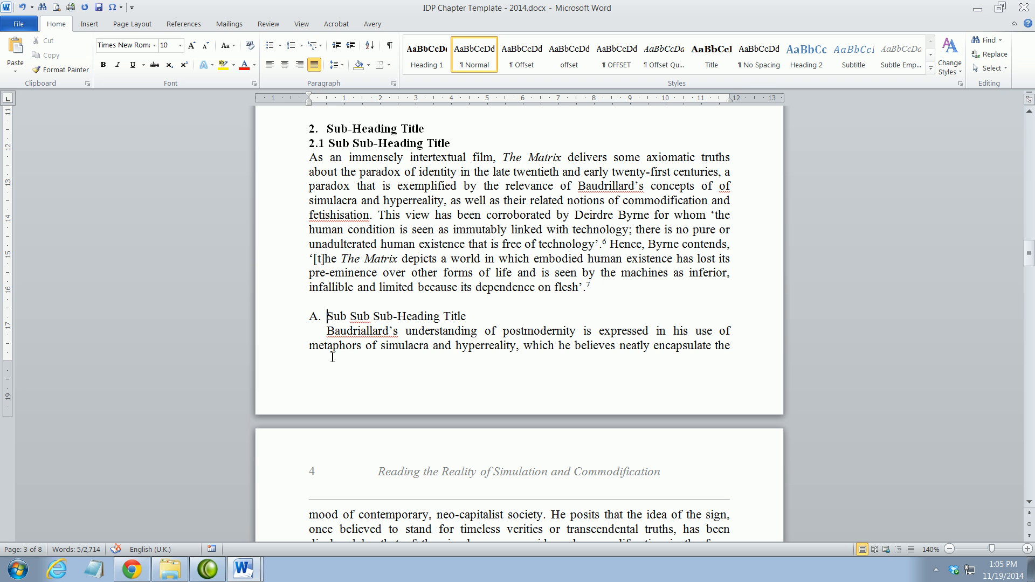
Apply a 0.5 cm first-line special indent to the paragraph beginning "As an immensely intertextual film" under heading 2.1.
right_click(312, 161)
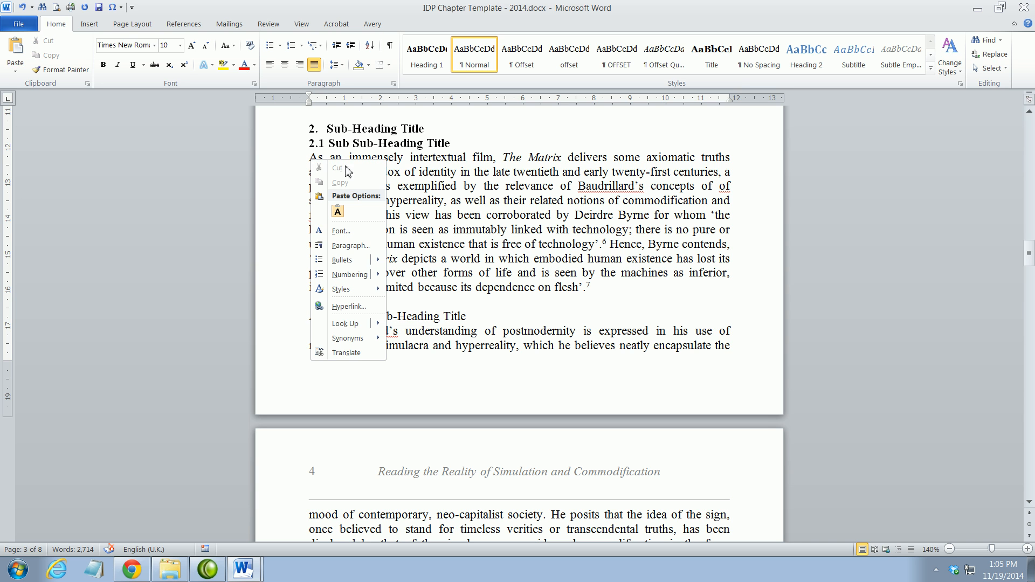
left_click(347, 248)
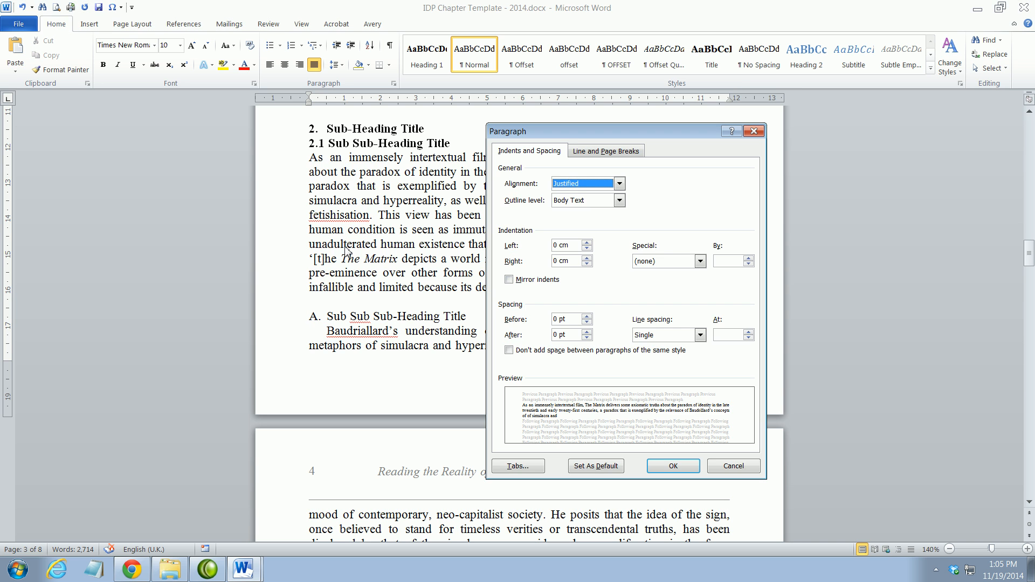
left_click(700, 261)
left_click(685, 281)
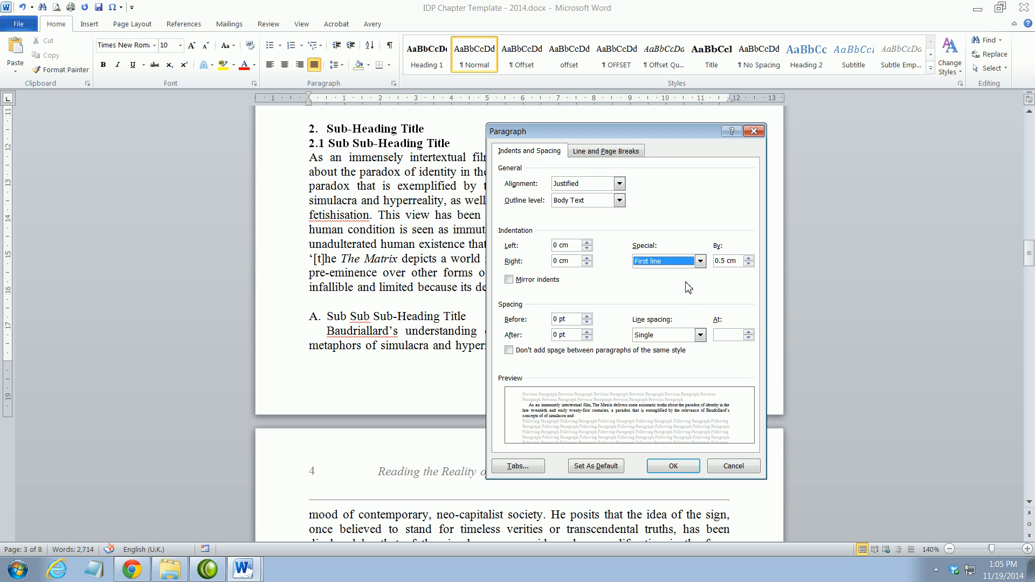
left_click(673, 466)
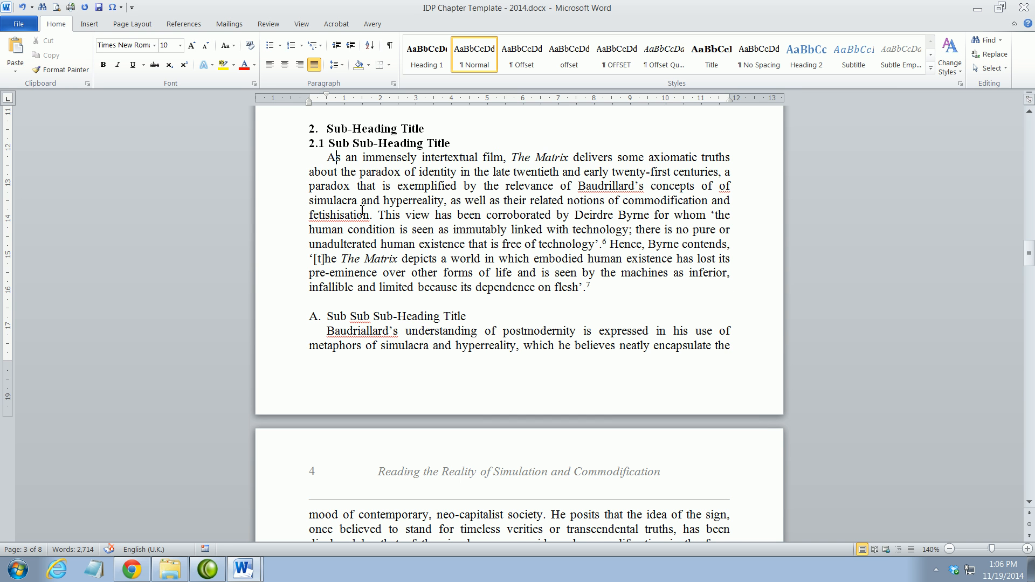
Move the first-line indent marker to 0.5 cm for the paragraph beginning "For Baudrillard, simulation" after the bulleted list.
scroll(344, 197, "down", 13)
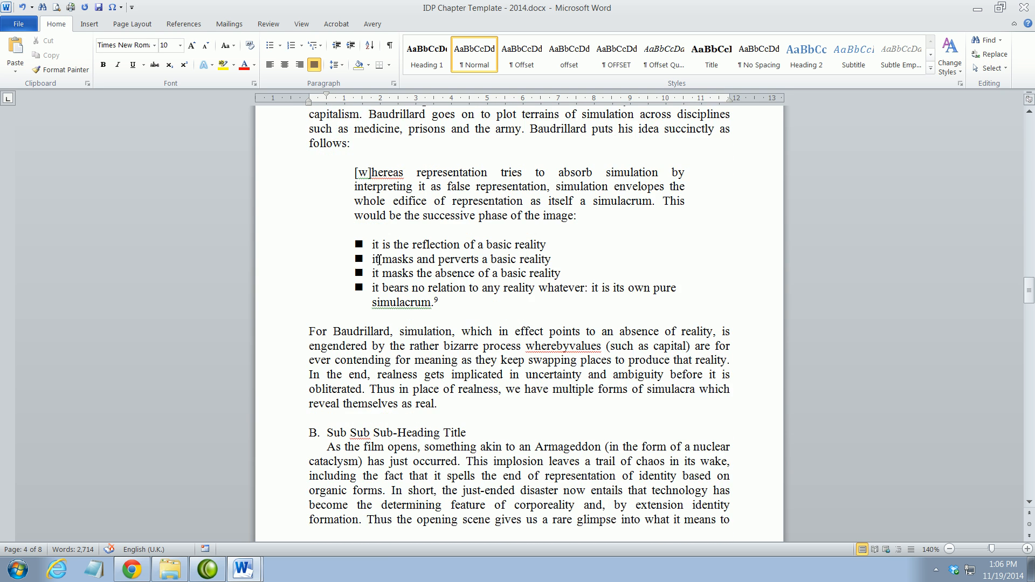
scroll(379, 259, "down", 1)
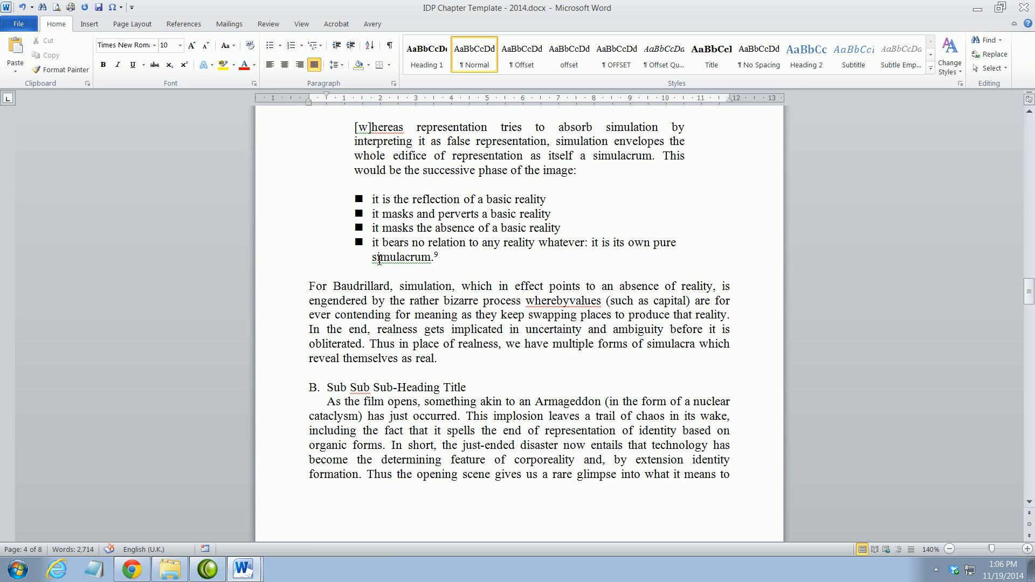
left_click(312, 290)
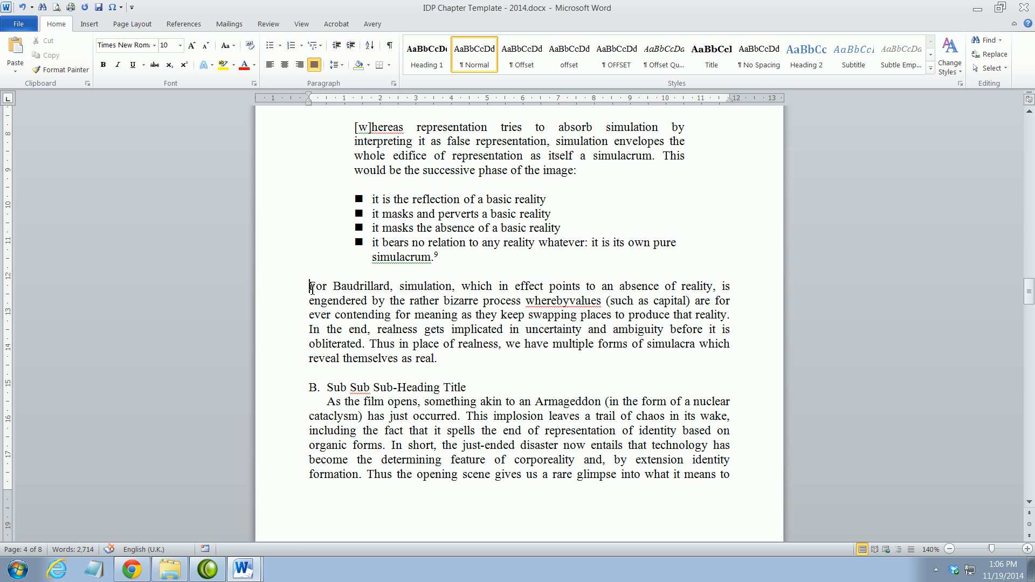
left_click(380, 286)
left_click(372, 294)
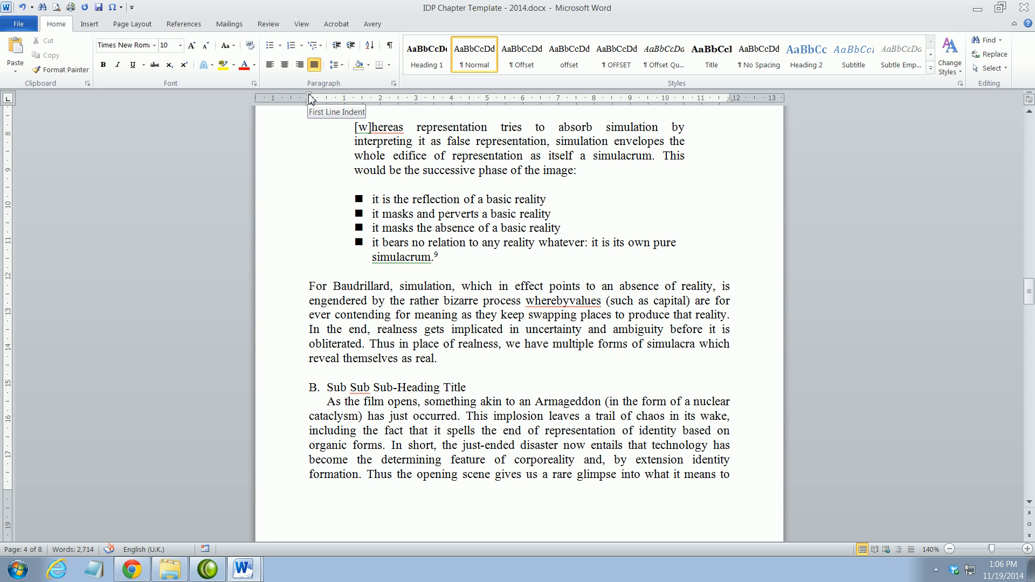
left_click_drag(310, 96, 327, 96)
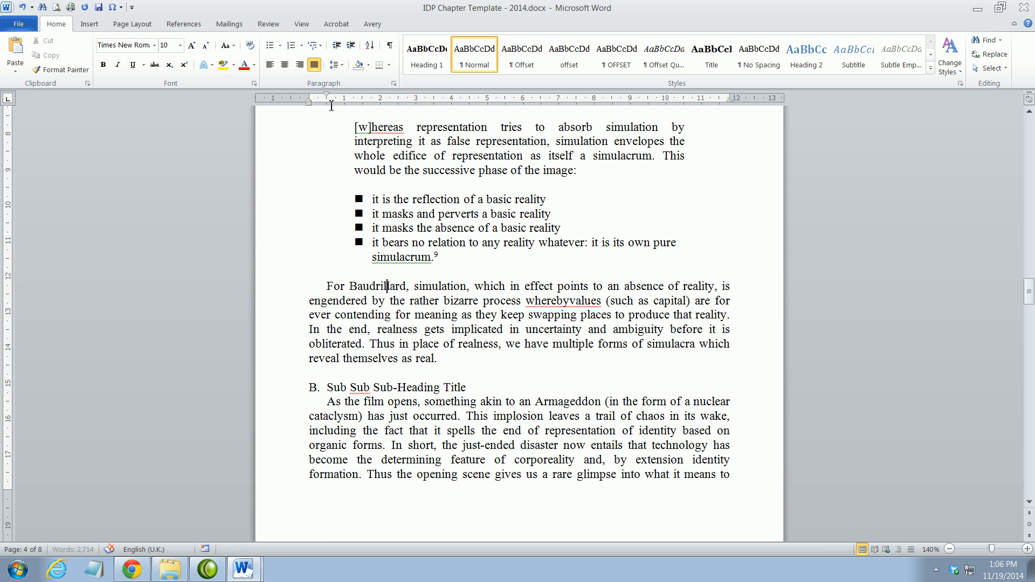
Check the special indentation type and amount in the paragraph settings for "For Baudrillard, simulation".
right_click(361, 300)
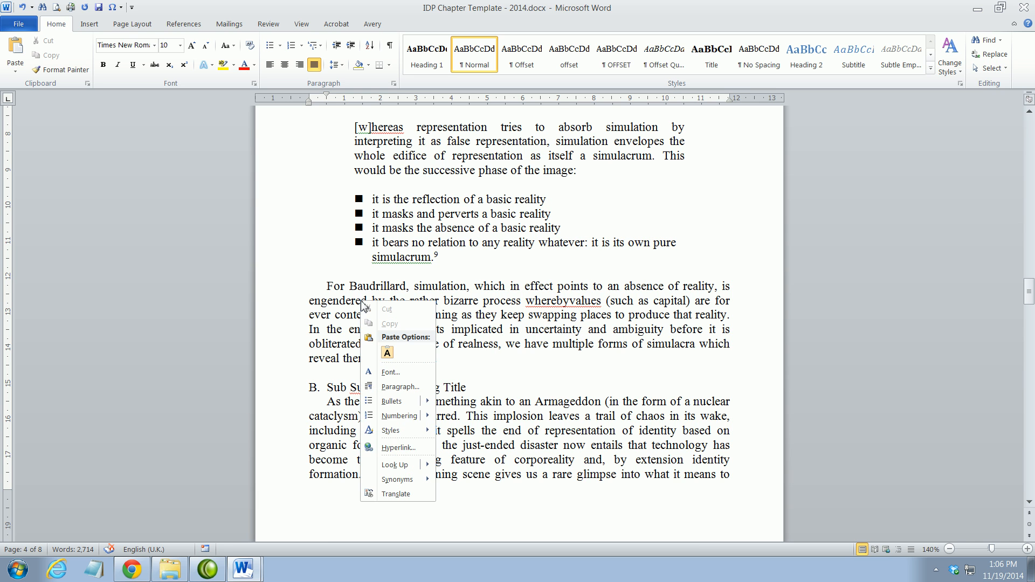
left_click(400, 387)
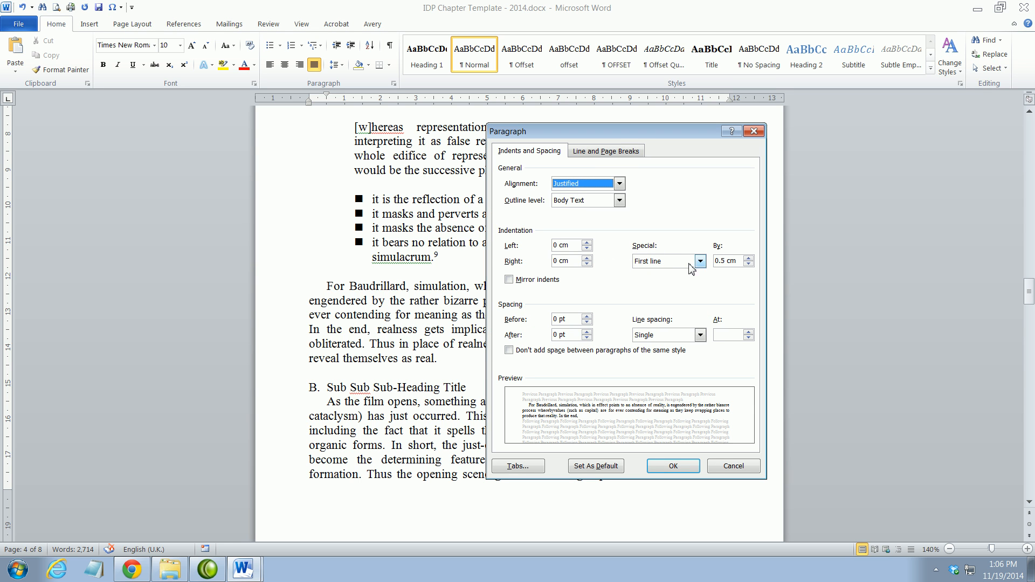
left_click(667, 469)
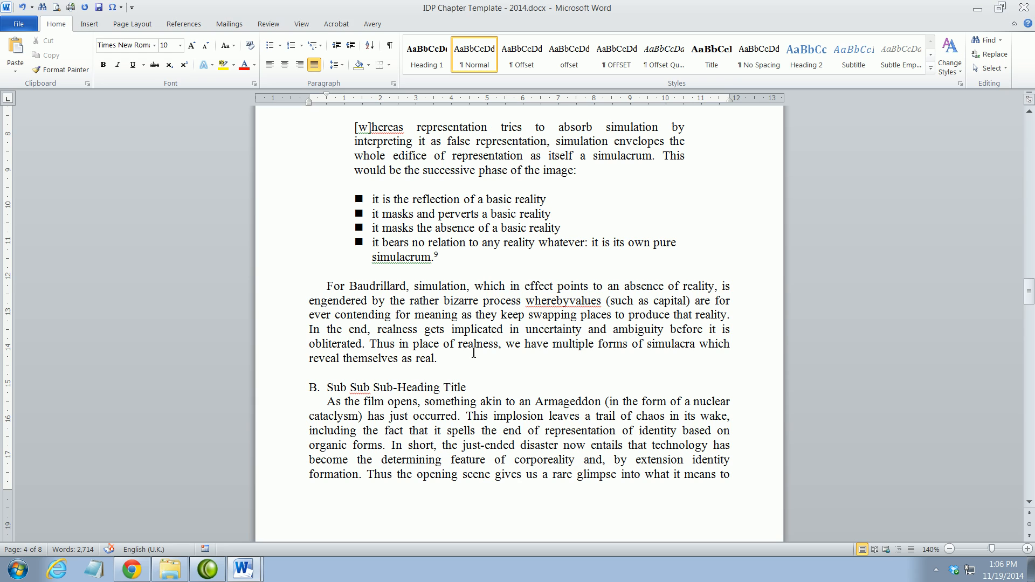
Examine how the block quotation beginning "Human identity, as questioned" on page 3 is indented and spaced from the surrounding text.
scroll(456, 443, "up", 12)
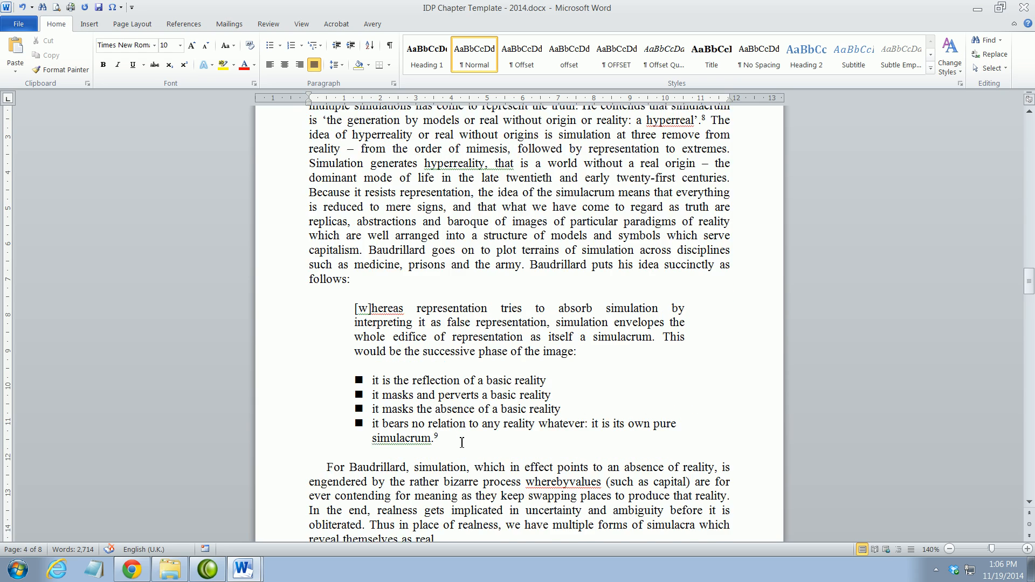
scroll(455, 443, "up", 12)
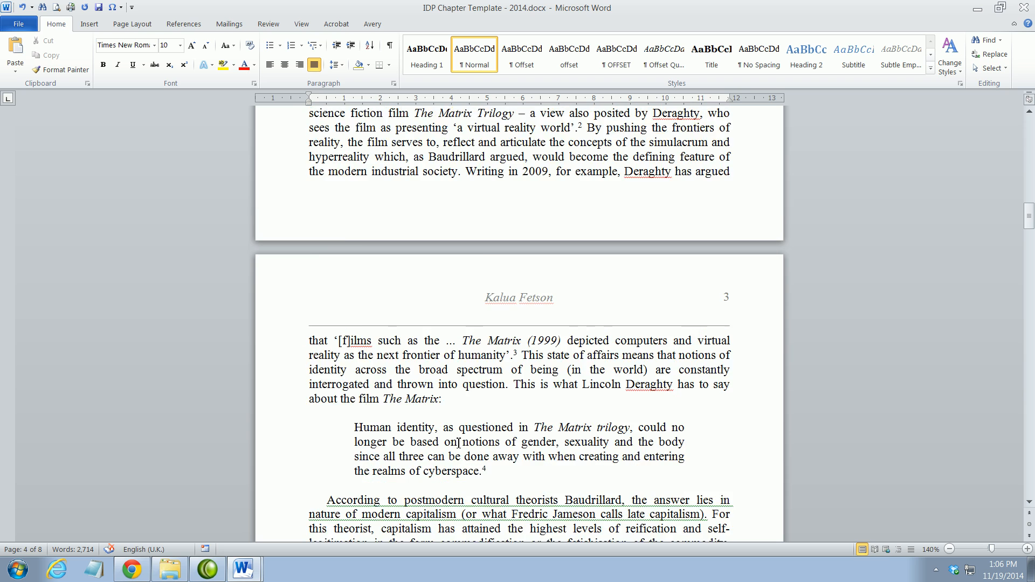
scroll(459, 443, "down", 3)
scroll(459, 443, "up", 2)
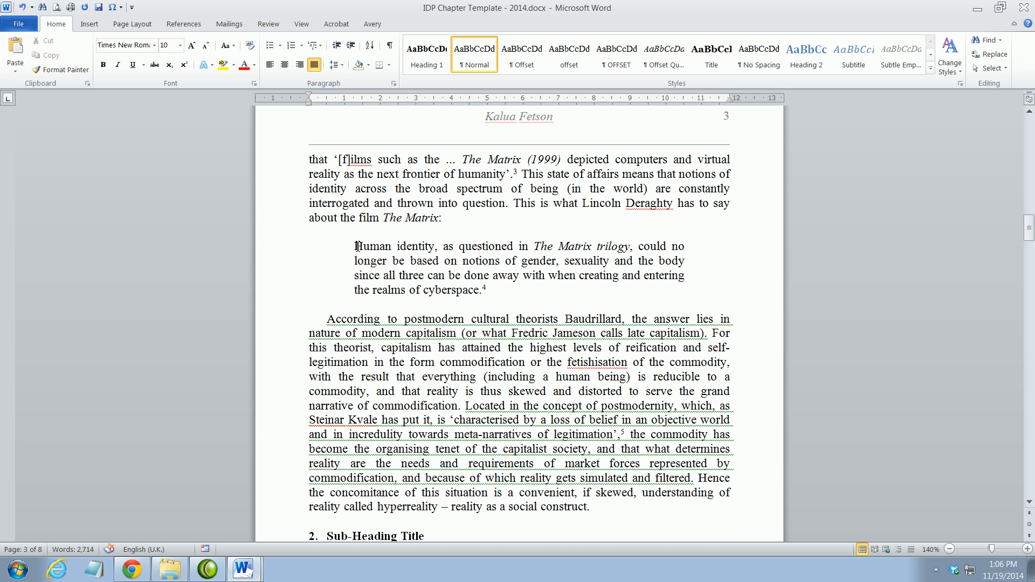
left_click_drag(355, 246, 483, 291)
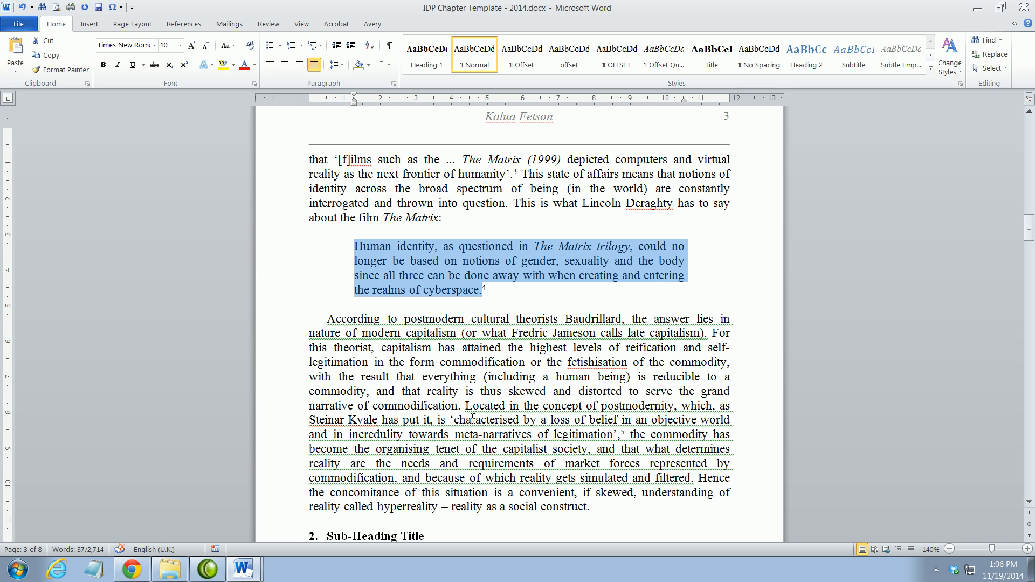
left_click(409, 274)
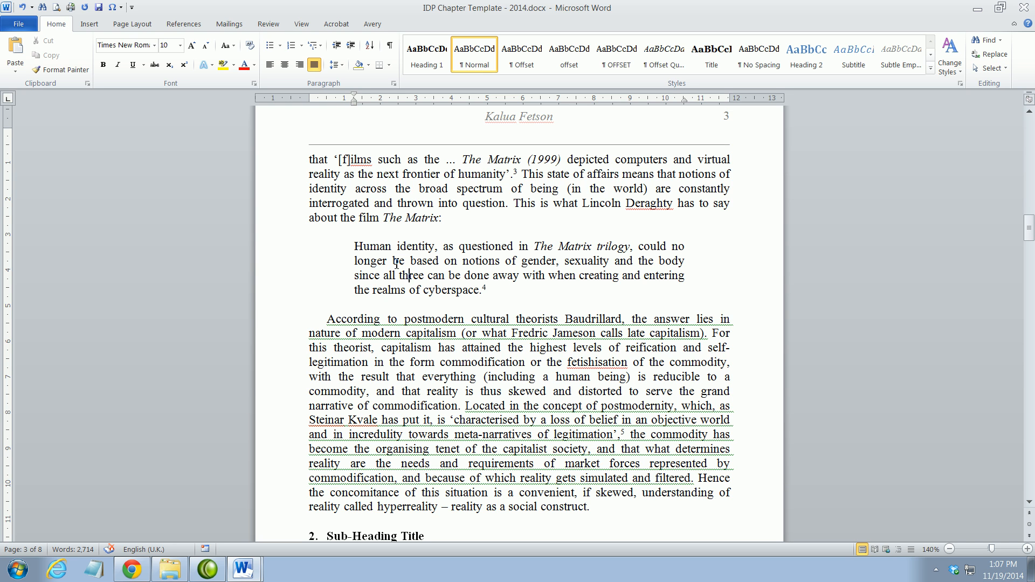
left_click(355, 232)
left_click(326, 303)
Check the left, right and special indentation of the whole "Human identity" block quotation in its paragraph settings.
left_click(354, 247)
left_click_drag(355, 247, 490, 287)
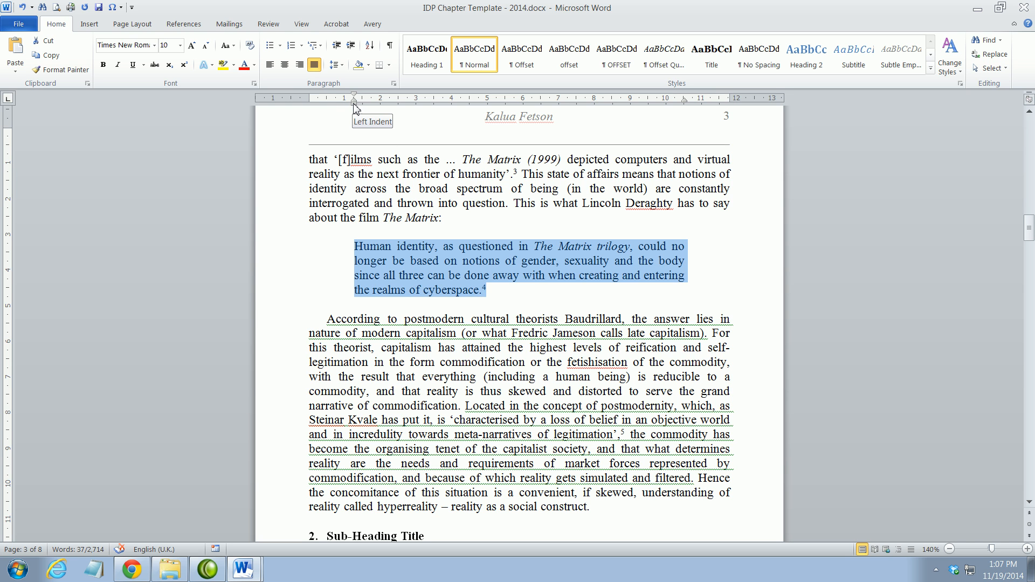
right_click(375, 257)
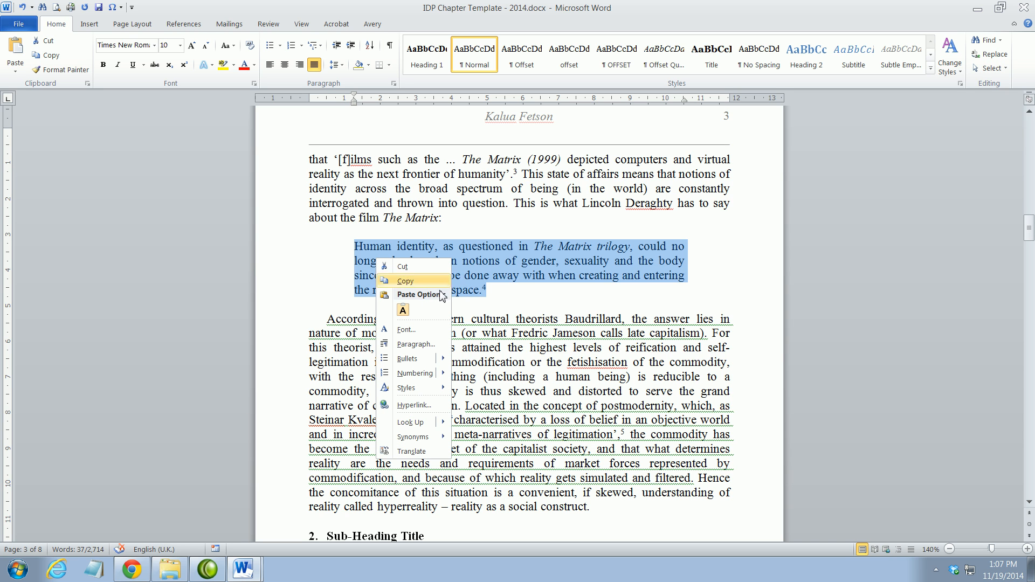
left_click(421, 347)
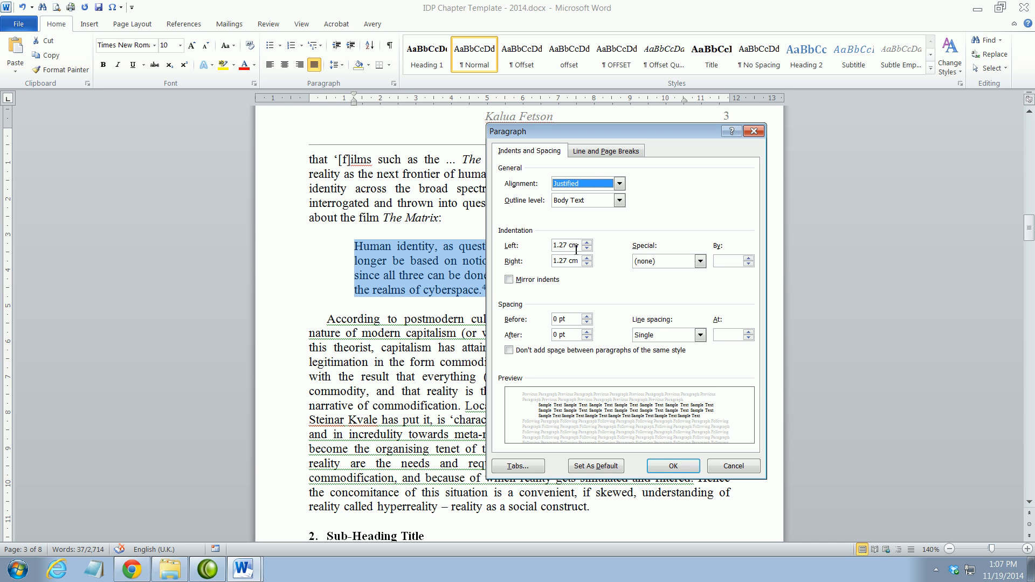
mouse_move(570, 248)
left_mouse_down()
mouse_move(580, 262)
mouse_move(580, 244)
mouse_move(579, 262)
left_mouse_up()
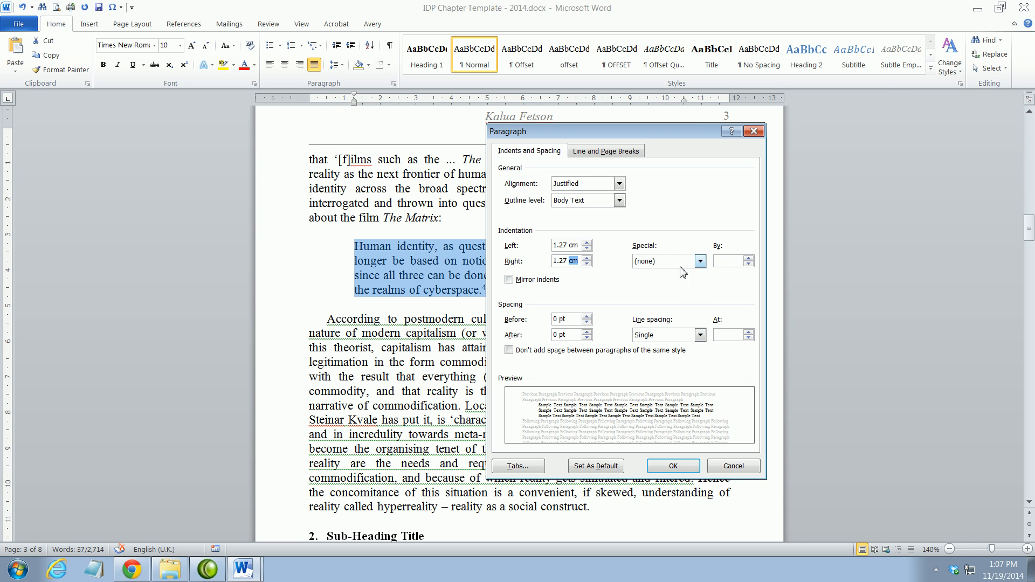
left_click(700, 261)
left_click(620, 290)
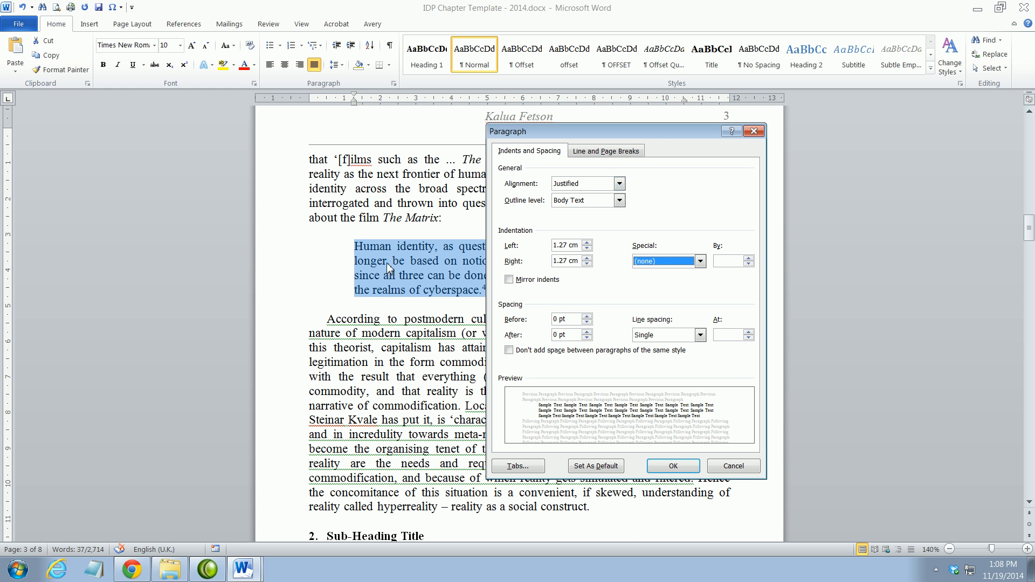
left_click(673, 467)
left_click(497, 434)
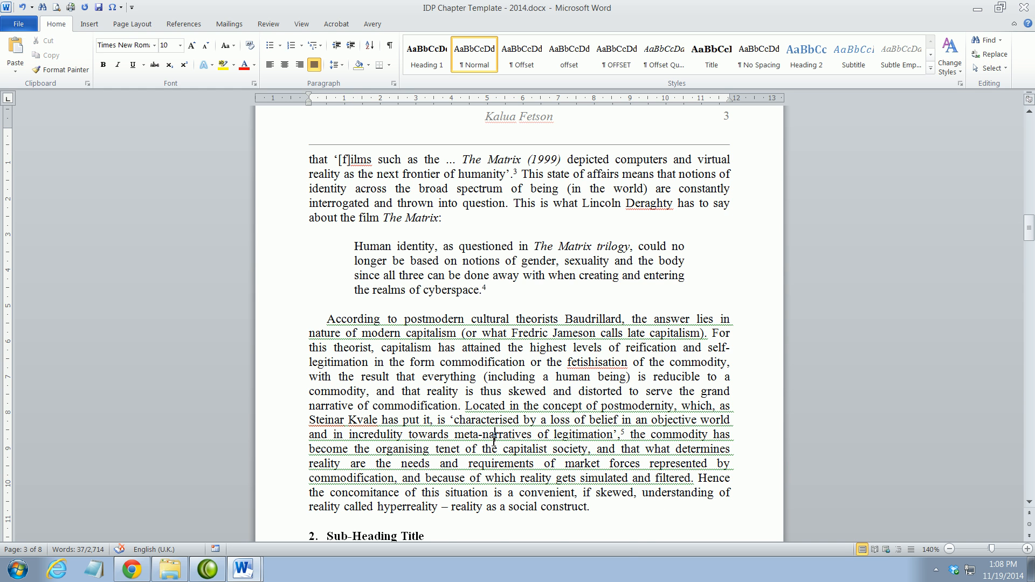
Examine how the bullets and the text of the four-item list after the "[w]hereas representation" quotation are indented.
scroll(490, 436, "down", 12)
scroll(488, 437, "down", 10)
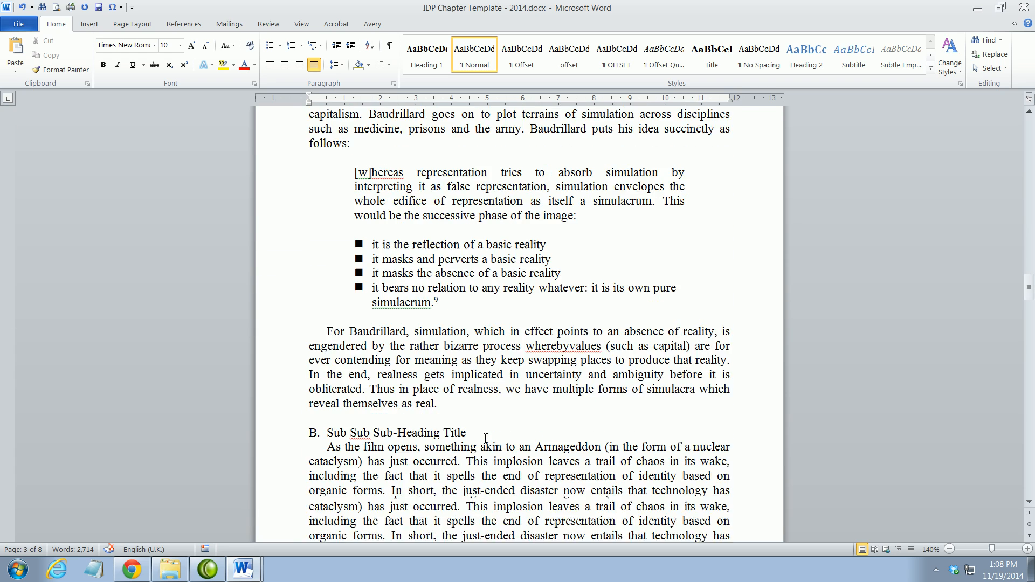
scroll(576, 405, "up", 1)
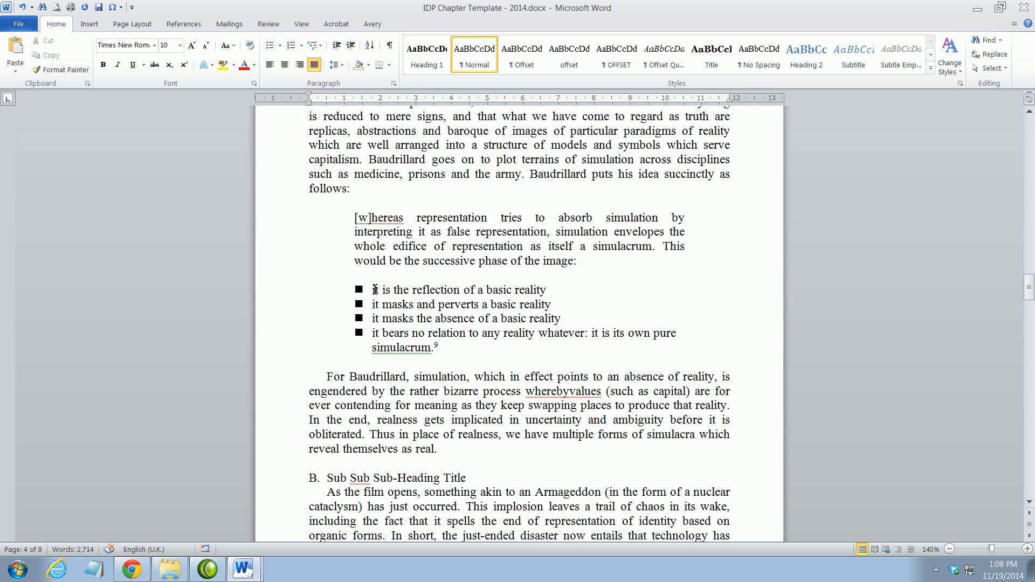
left_click_drag(375, 290, 442, 346)
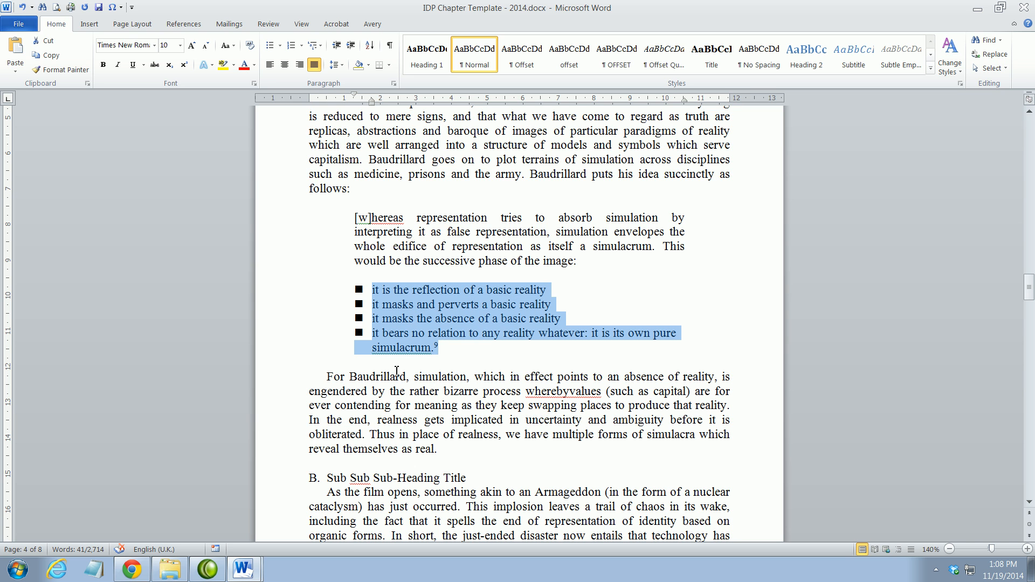
left_click(356, 291)
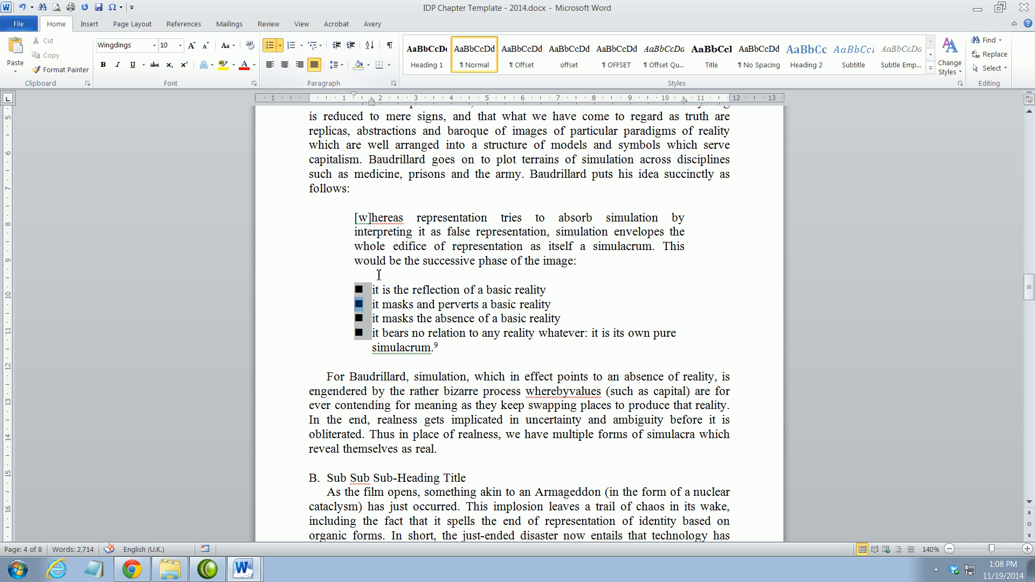
left_click(395, 305)
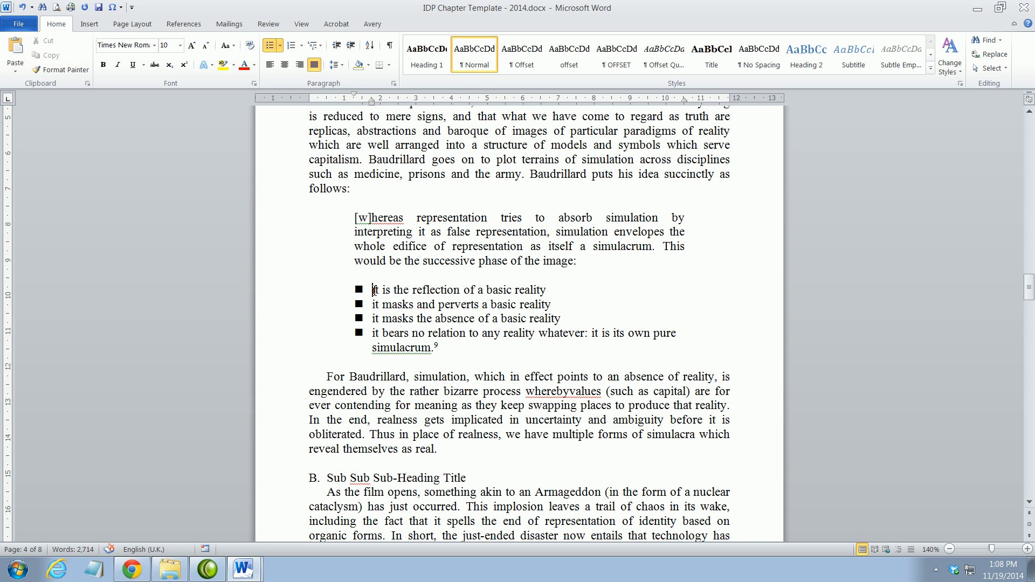
Check the left, right and hanging indentation of the whole four-item bulleted list in its paragraph settings.
left_click_drag(373, 290, 682, 342)
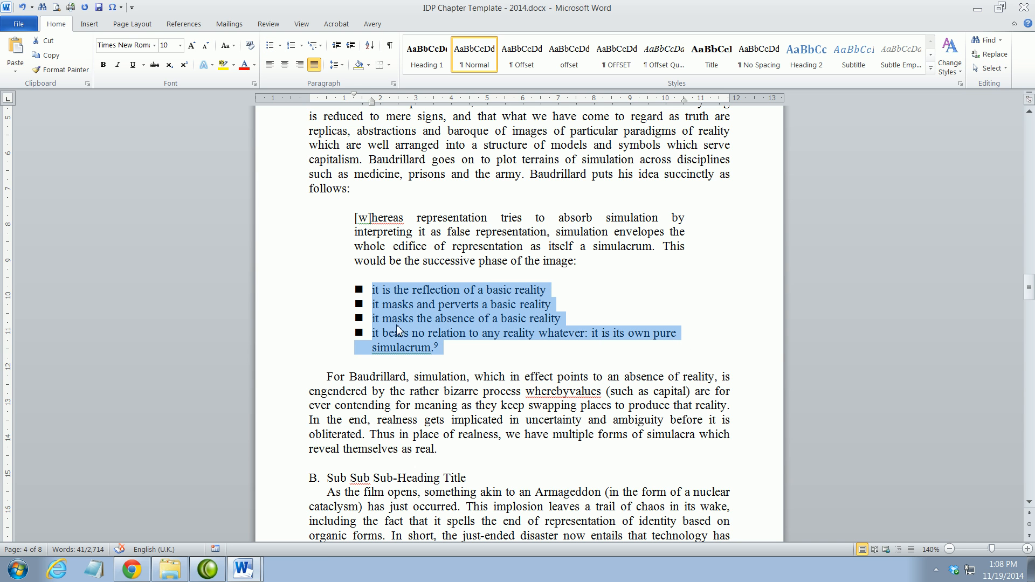
right_click(401, 304)
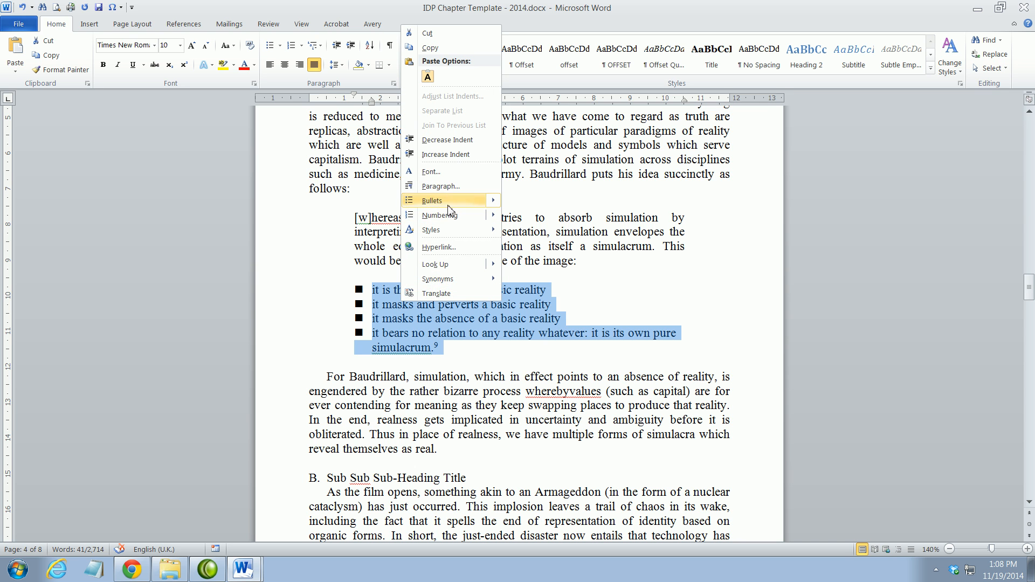
left_click(441, 187)
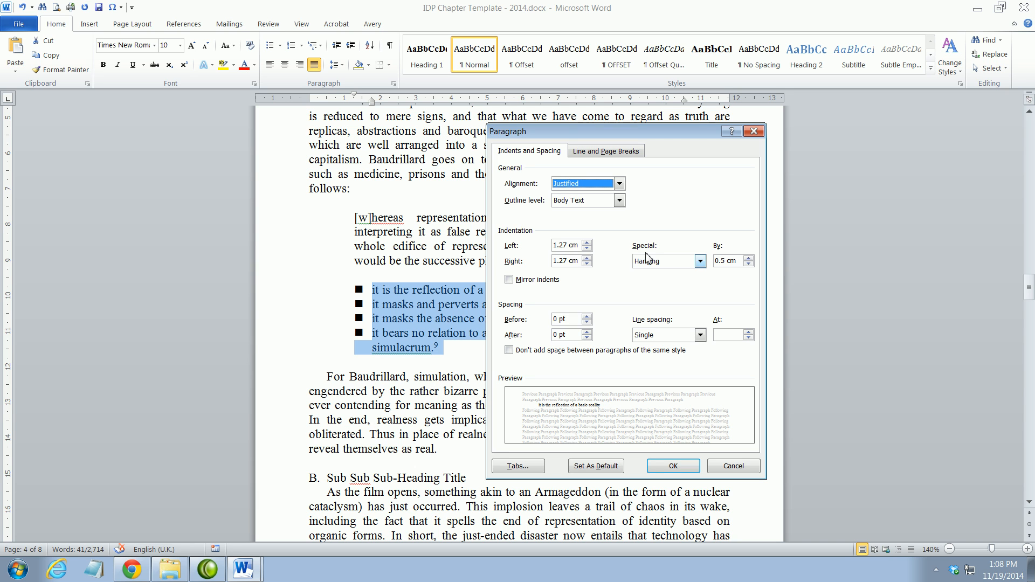
left_click(700, 261)
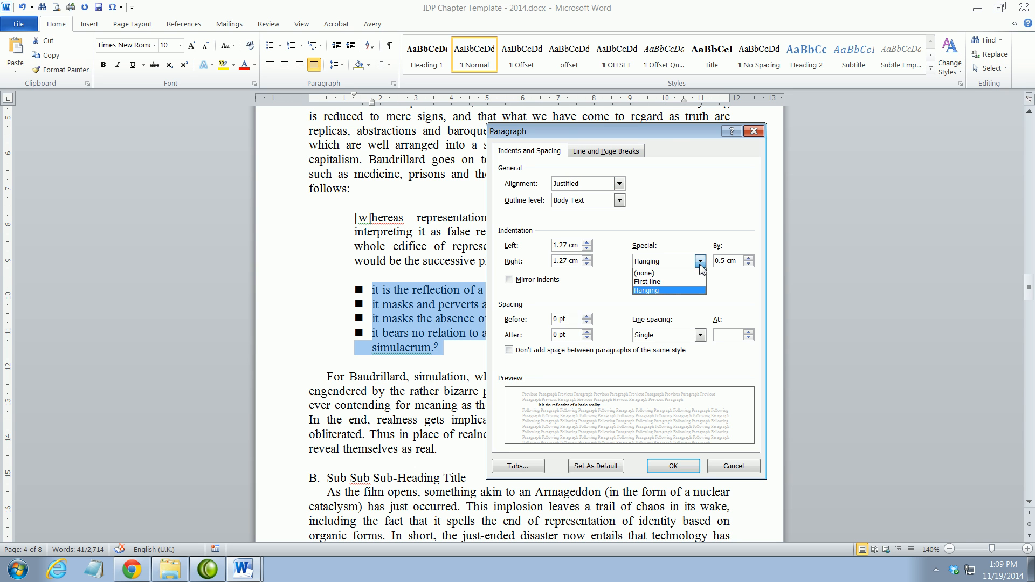
left_click(689, 294)
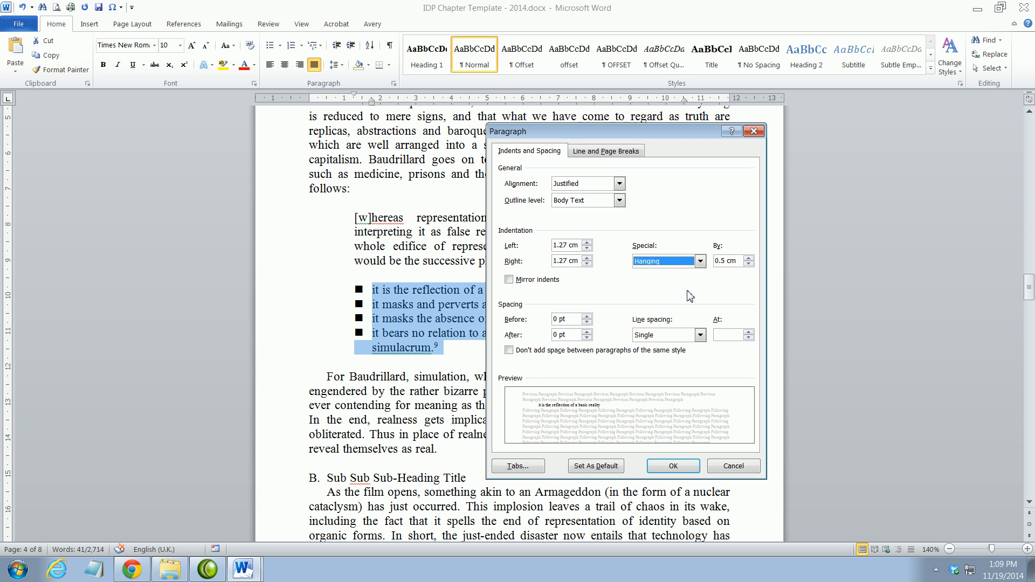
double_click(723, 261)
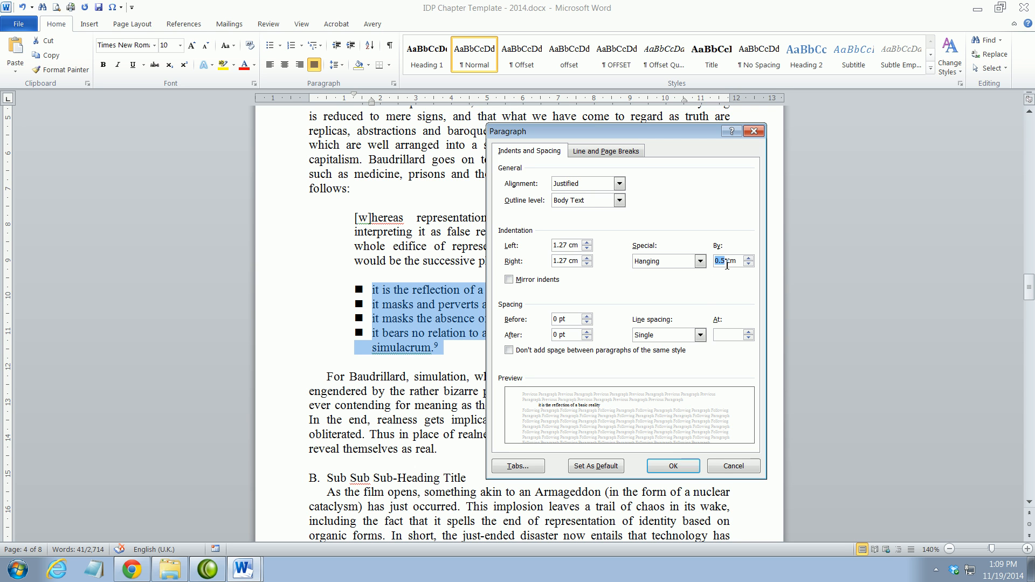
left_click(673, 465)
left_click(518, 318)
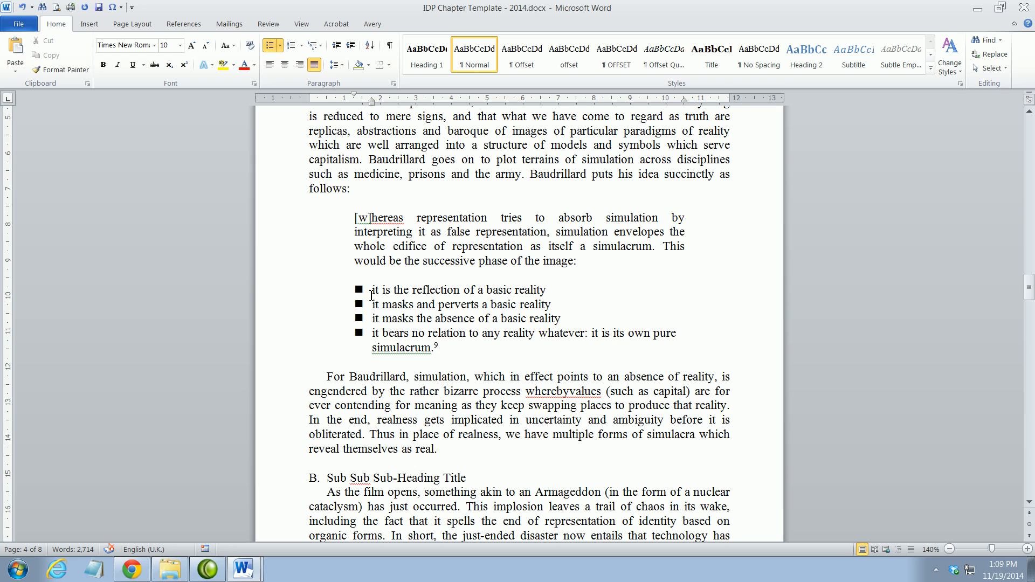
Select all the endnotes under the Notes heading on page 7 and check their left indent on the ruler.
left_click(408, 420)
scroll(408, 423, "down", 20)
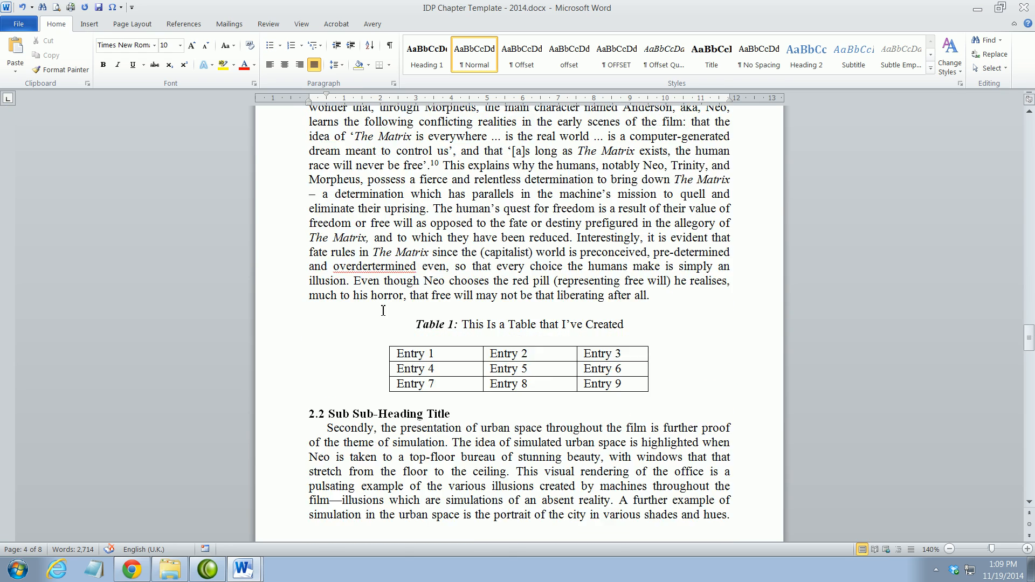
scroll(383, 318, "down", 7)
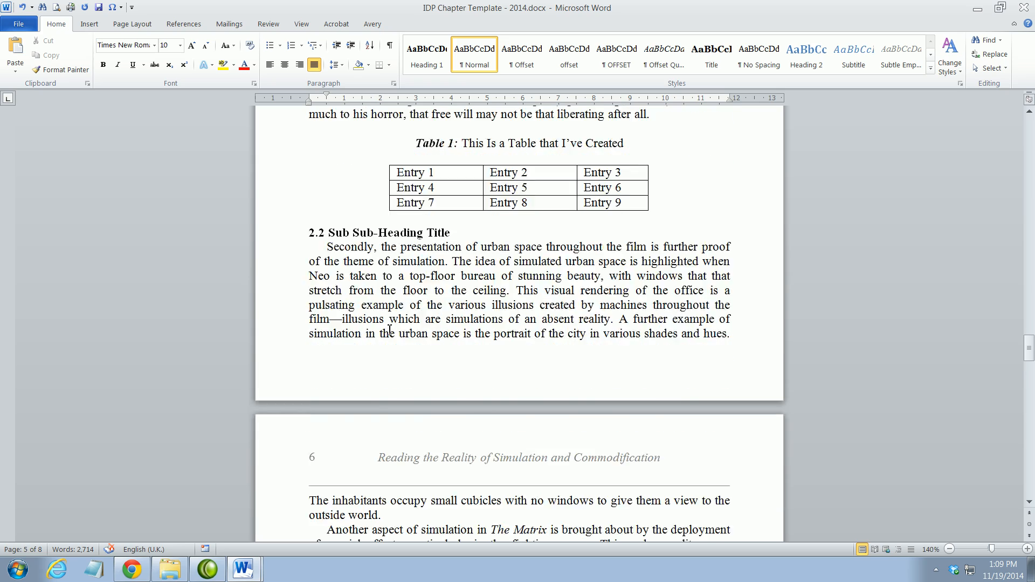
scroll(389, 330, "down", 18)
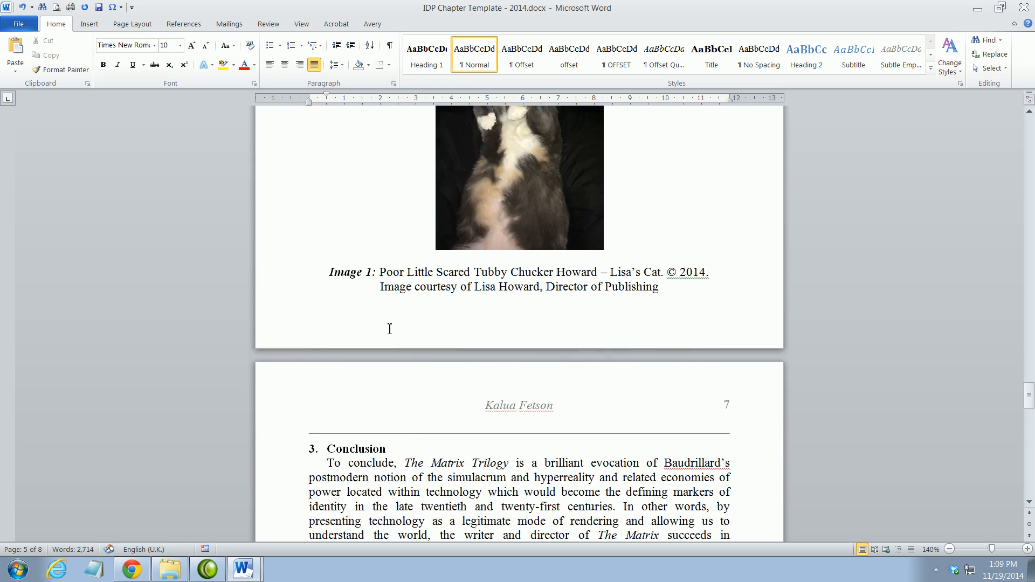
scroll(410, 338, "down", 4)
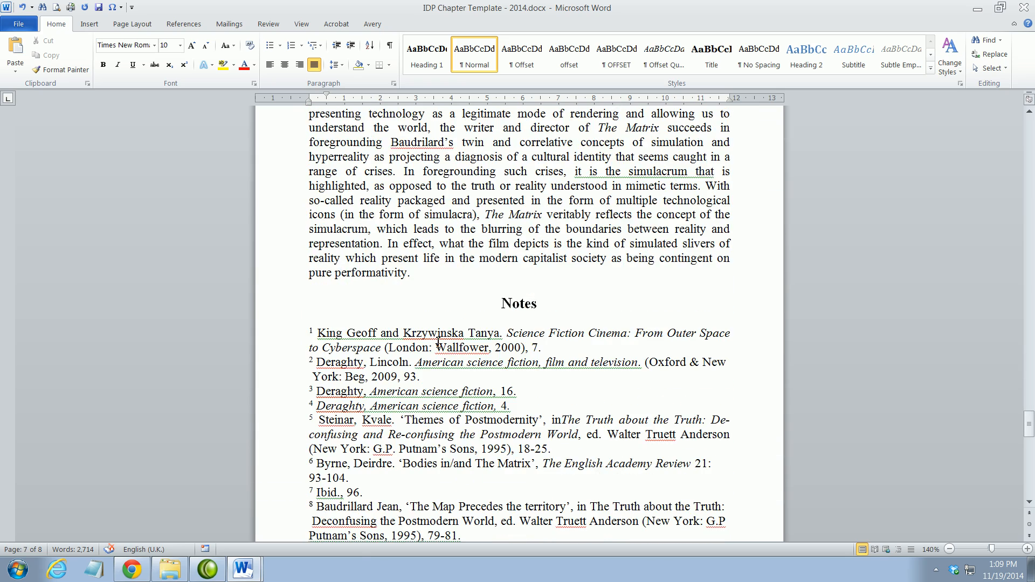
left_click(455, 244)
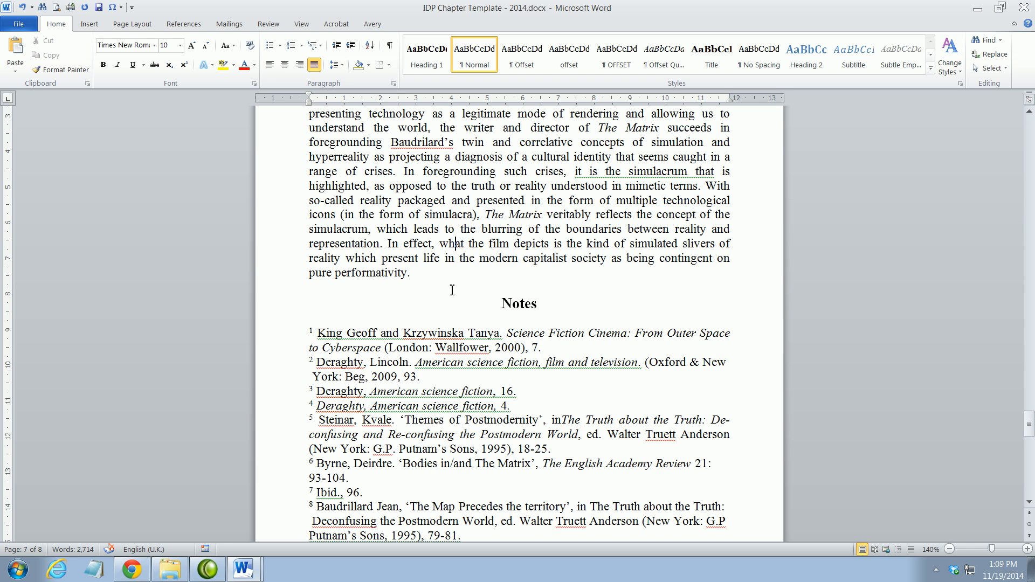
scroll(443, 345, "down", 2)
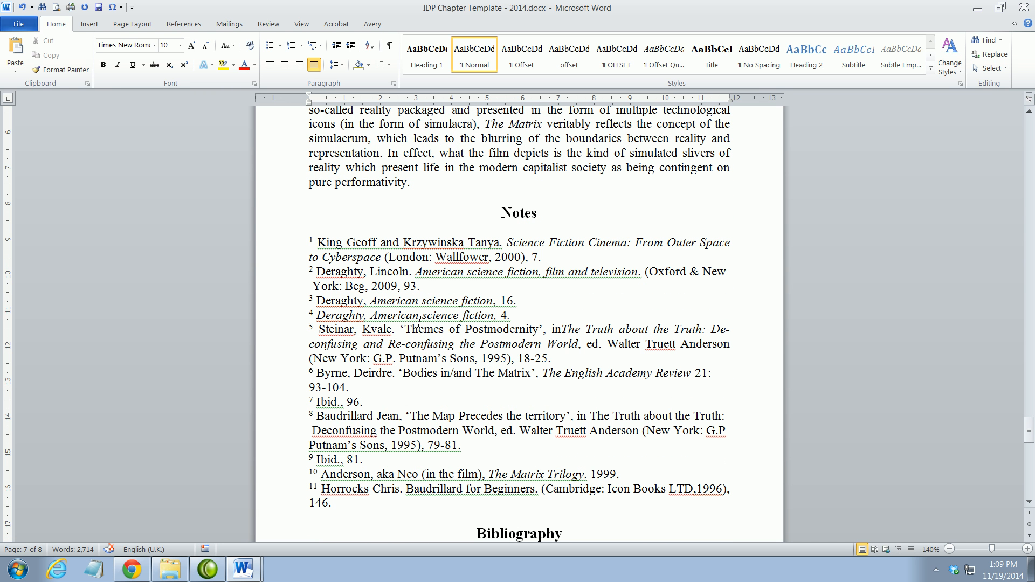
left_click_drag(311, 240, 334, 503)
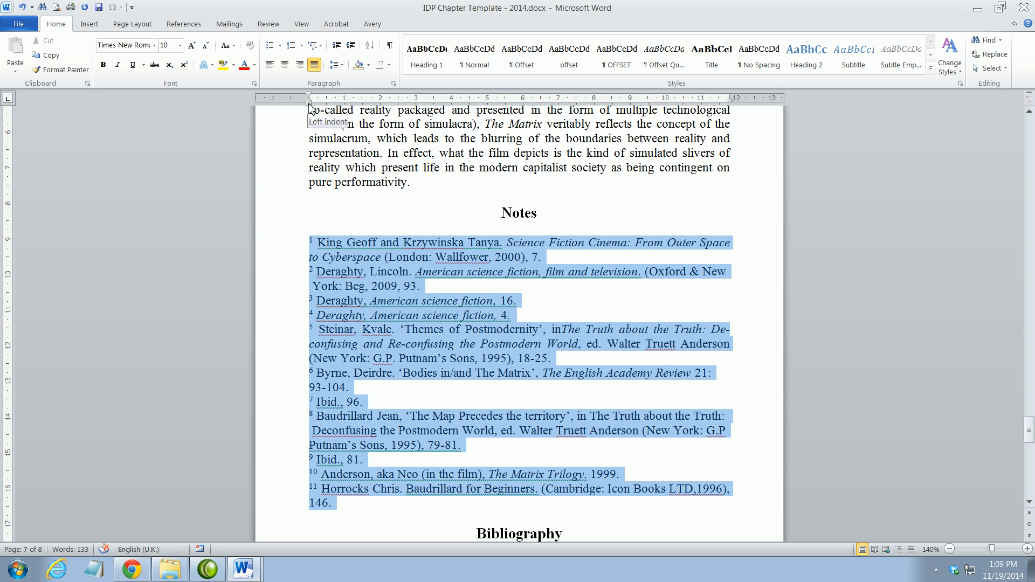
scroll(335, 351, "down", 5)
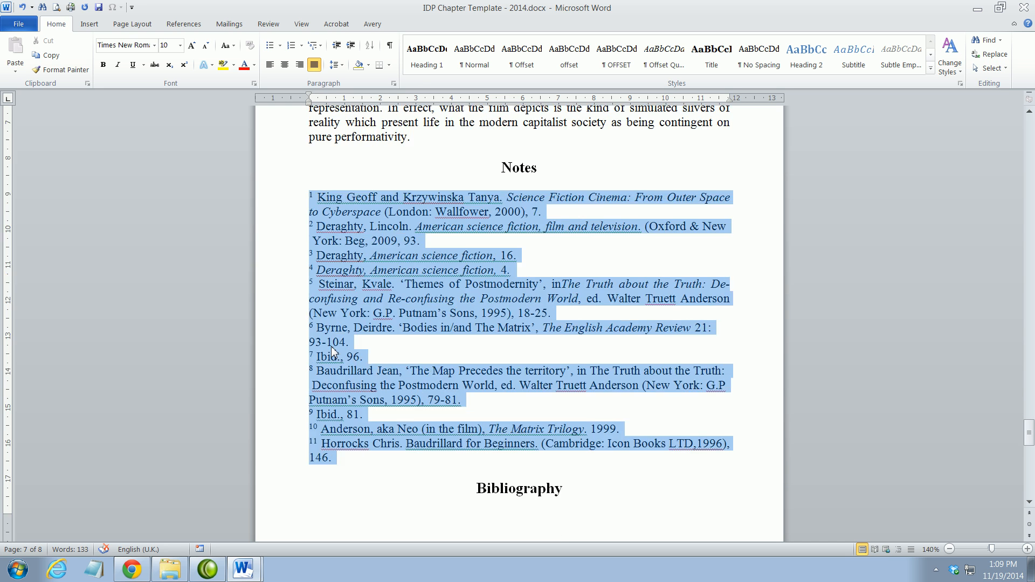
Select the bibliography entries through the closing author biography line on page 8 and check their left indent.
scroll(334, 351, "down", 3)
left_click_drag(311, 276, 486, 300)
scroll(486, 300, "up", 9)
scroll(500, 423, "up", 2)
scroll(484, 420, "down", 5)
scroll(431, 341, "down", 5)
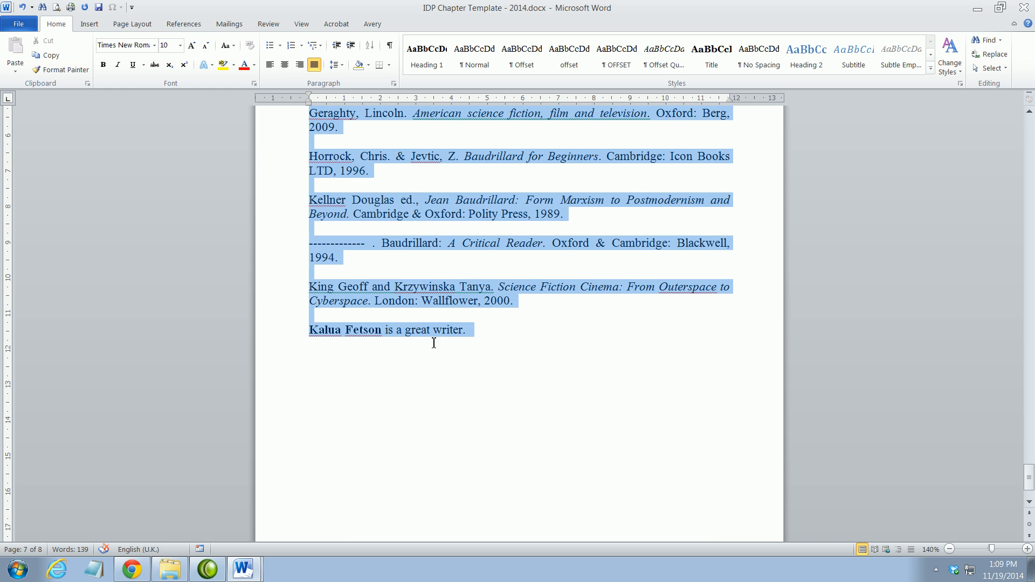
left_click(309, 332)
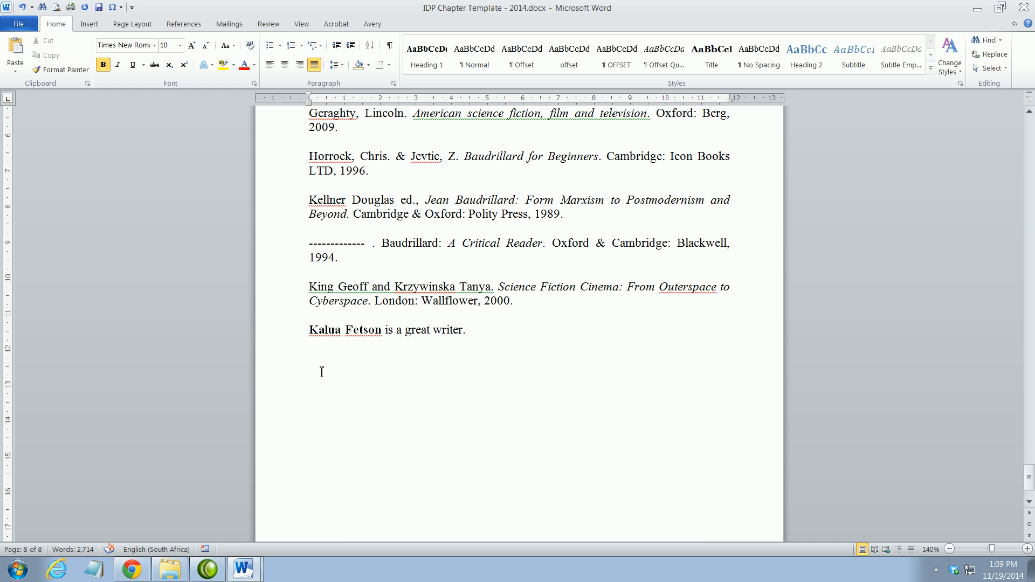
left_click_drag(468, 330, 310, 404)
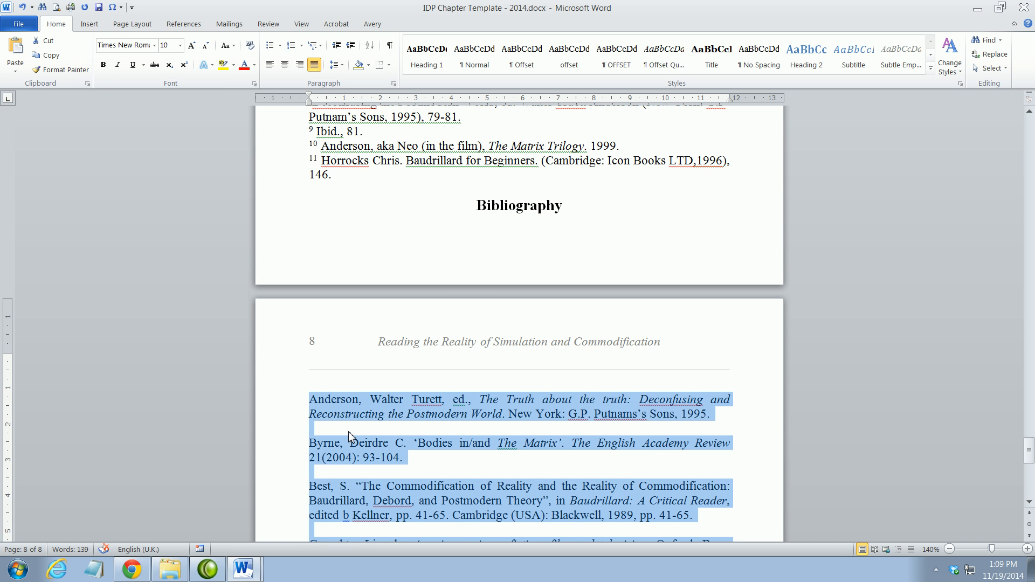